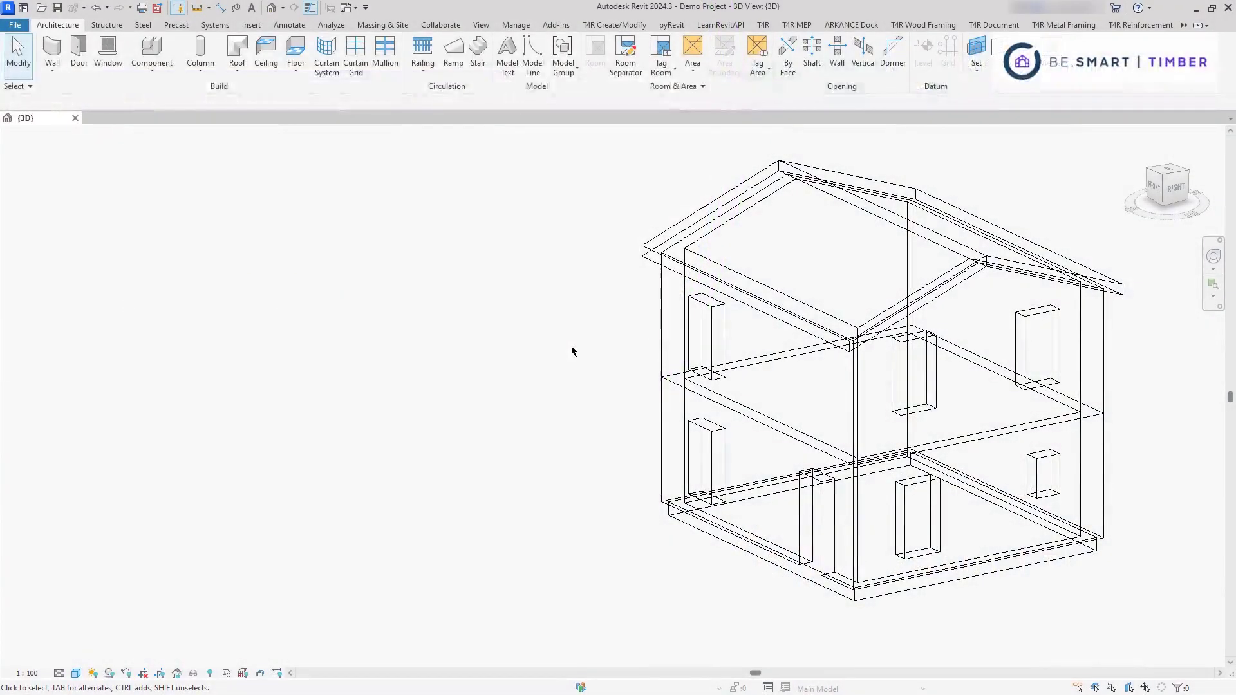
Float the Wall+, Floor+, Roof+ and Truss+ Wood Framing panels stacked over the view.
left_click(922, 25)
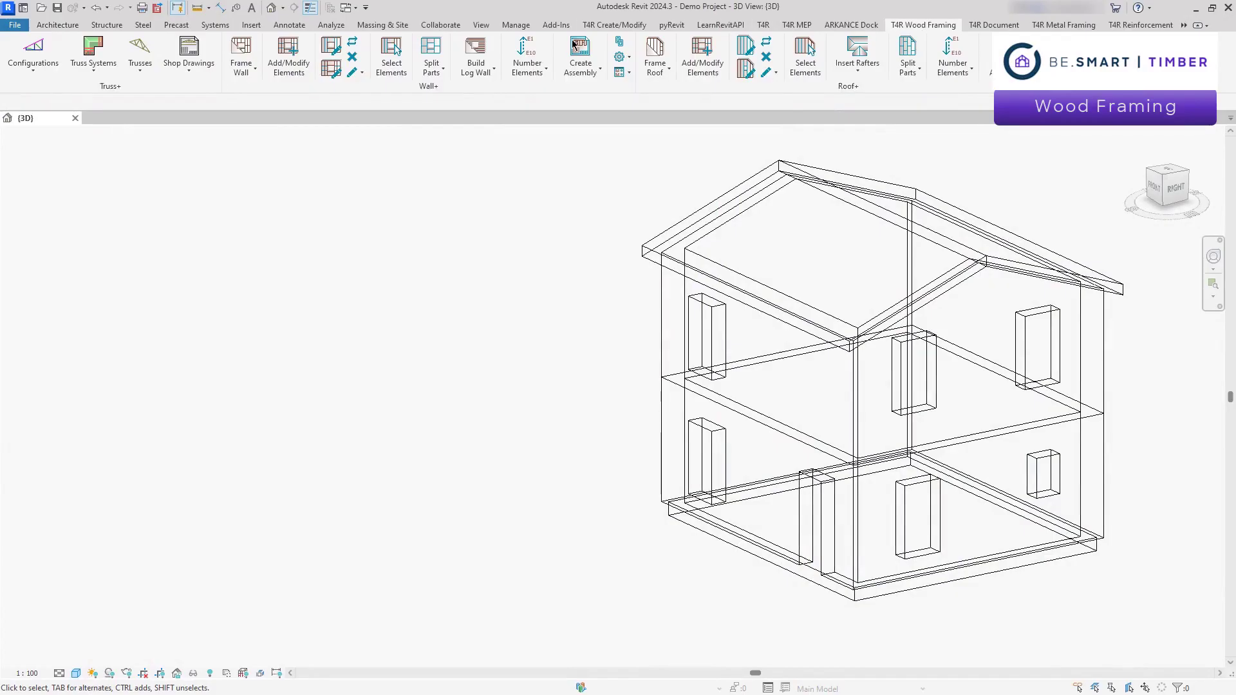
left_click_drag(421, 87, 265, 287)
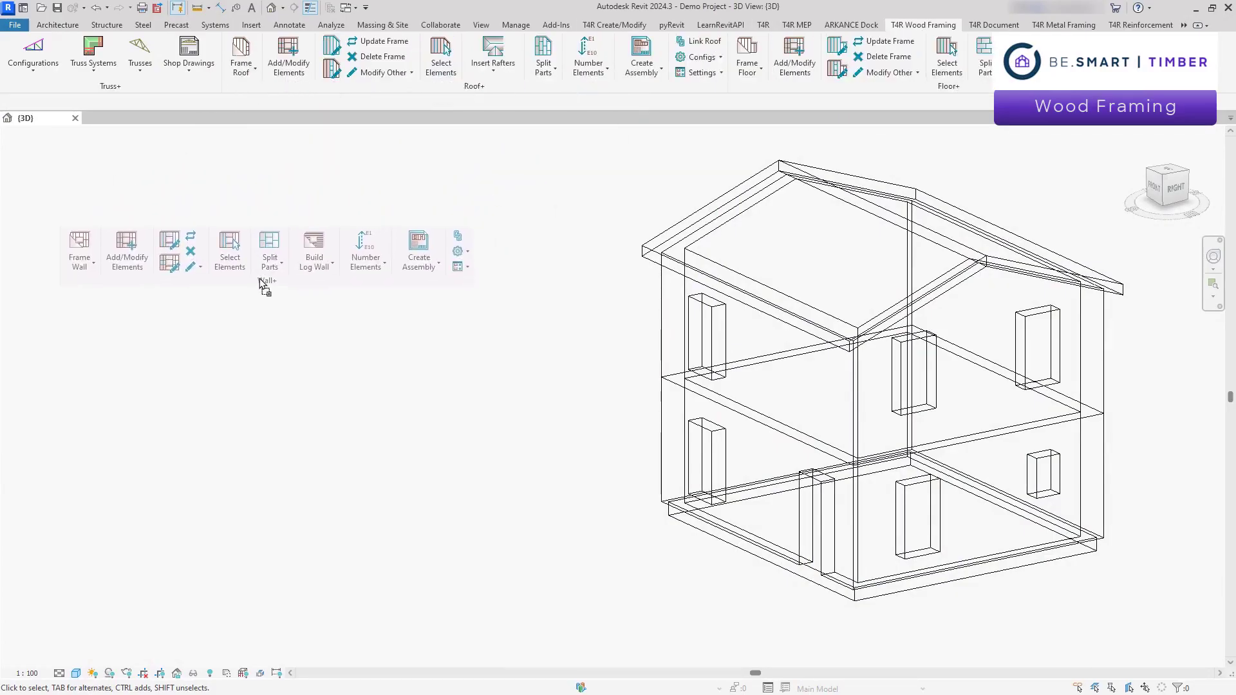
left_click_drag(954, 89, 288, 353)
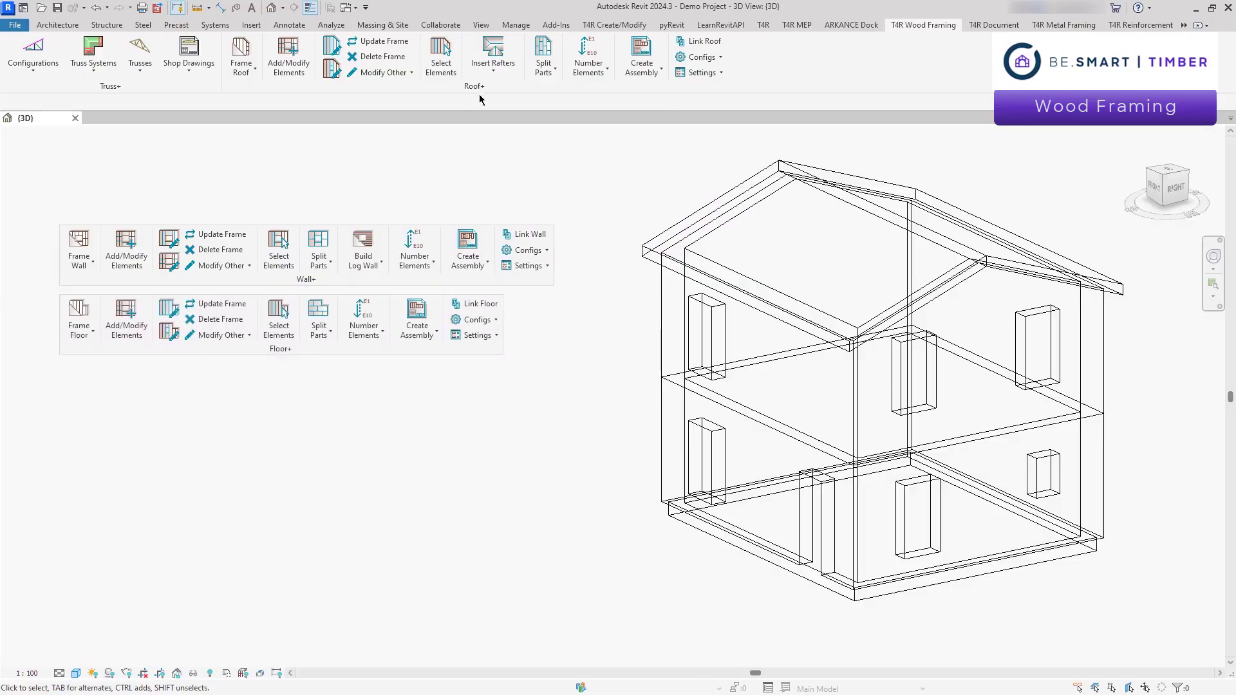
left_click_drag(474, 87, 312, 423)
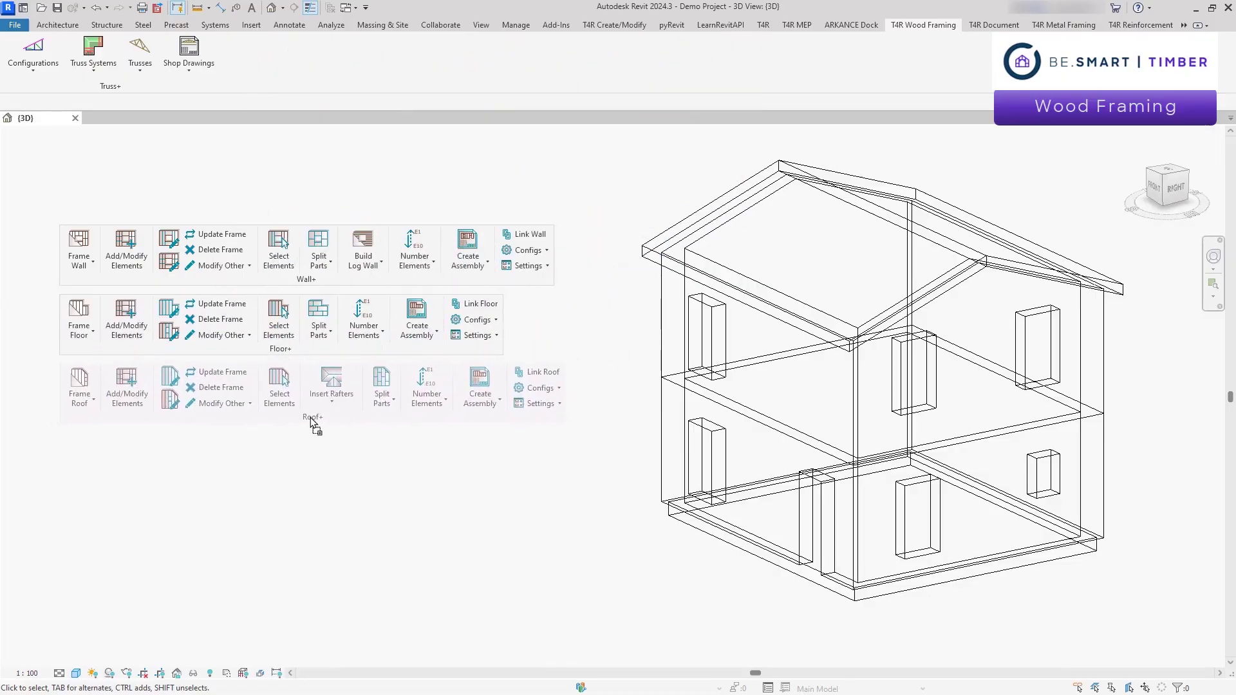
left_click_drag(111, 90, 168, 485)
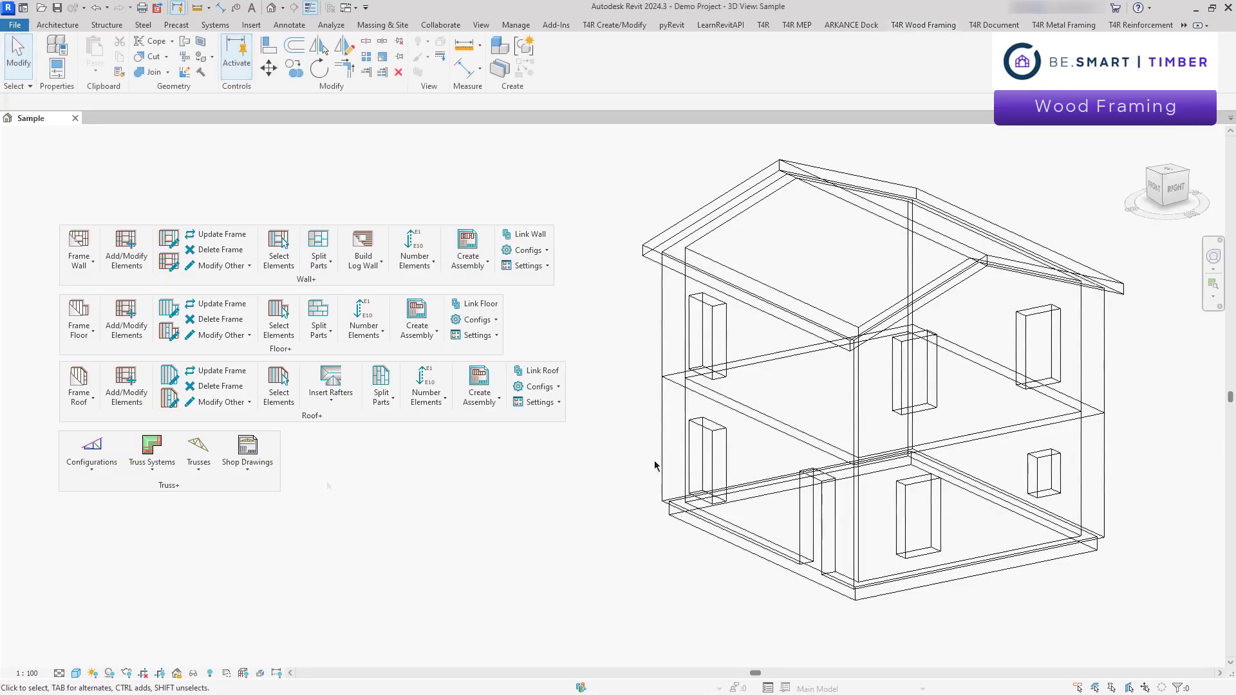
Link the ground-floor wall's layers 2 and 3 to Horizontal Nailers b=45 and Vertical Nailer.
left_click(760, 467)
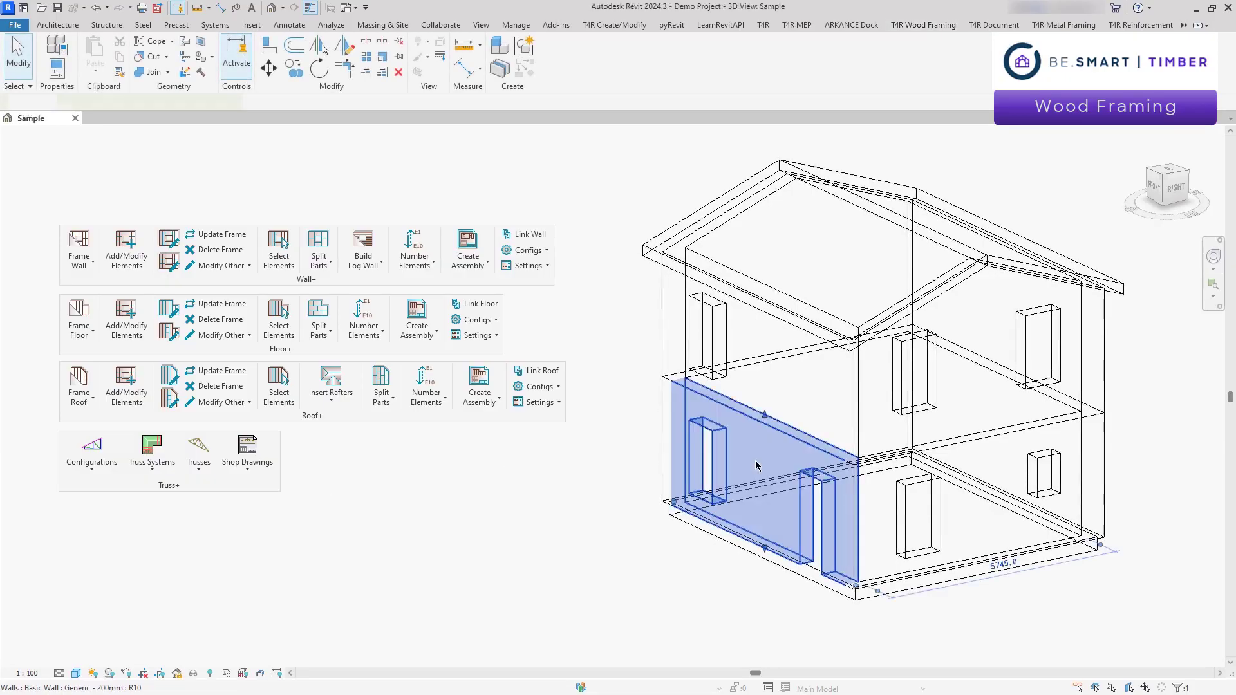
left_click(533, 234)
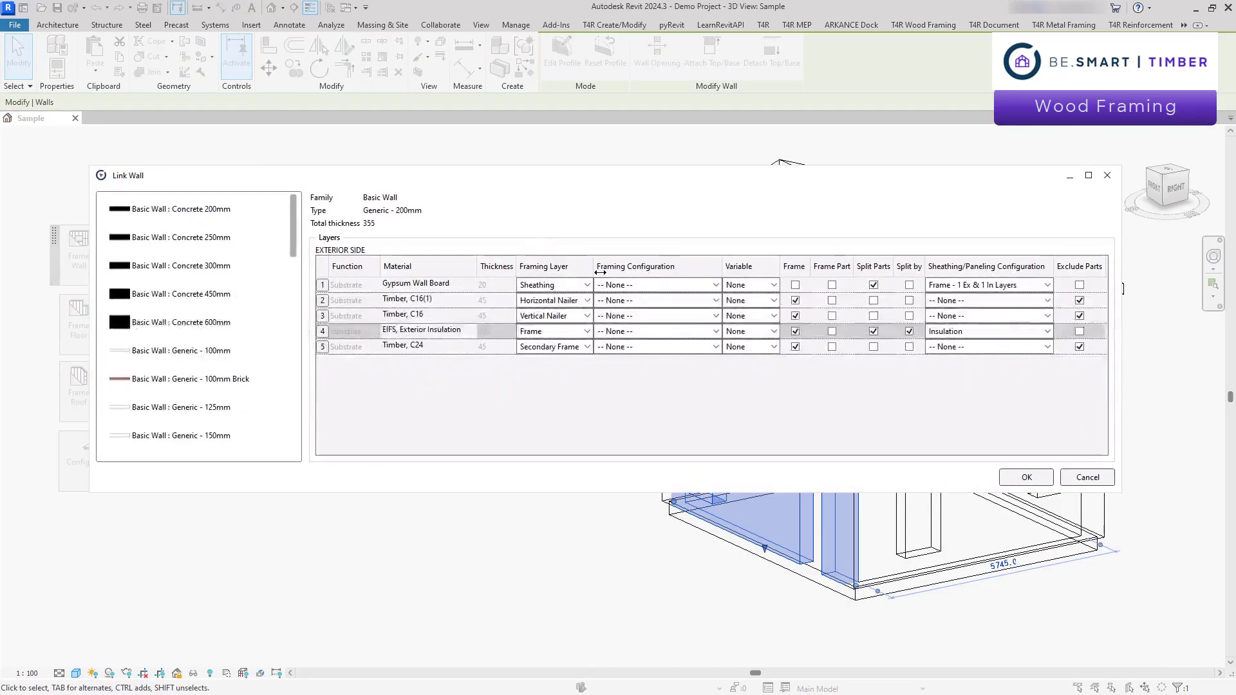
left_click(637, 300)
left_click(637, 300)
left_click(638, 326)
left_click(637, 316)
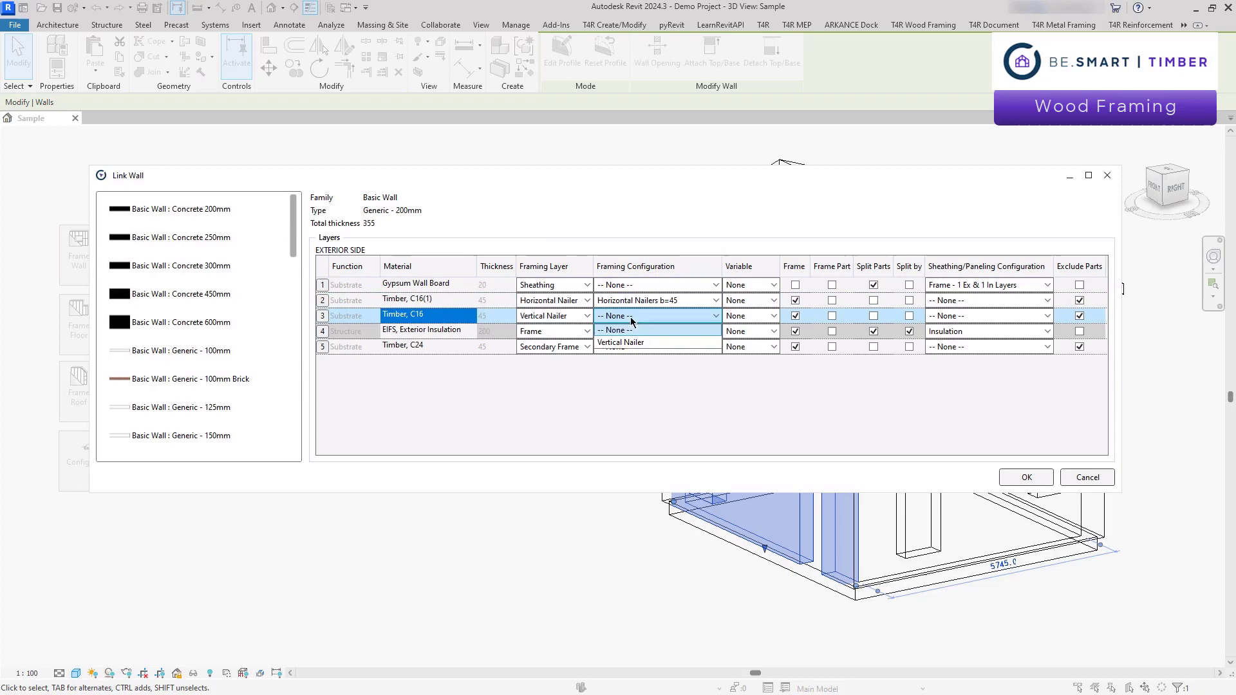
left_click(638, 315)
Assign Frame to the insulation layer and Secondary Frame to the Timber, C24 layer.
left_click(635, 343)
left_click(629, 331)
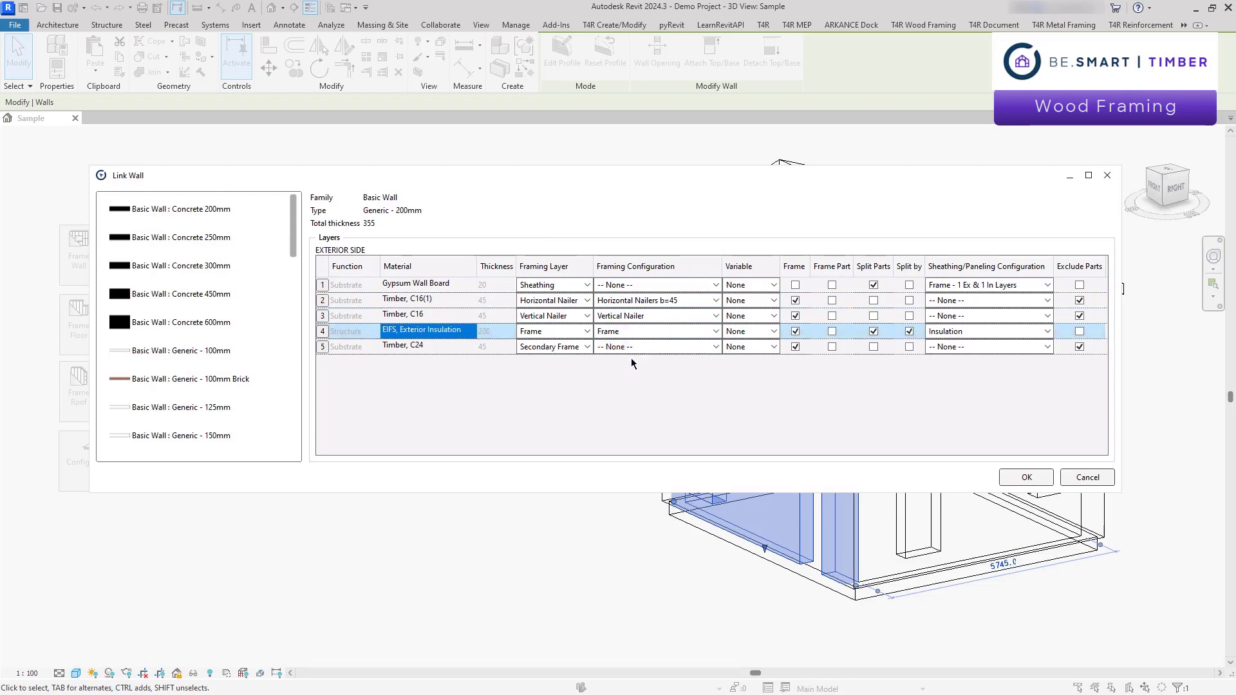
left_click(631, 356)
left_click(621, 347)
left_click(626, 387)
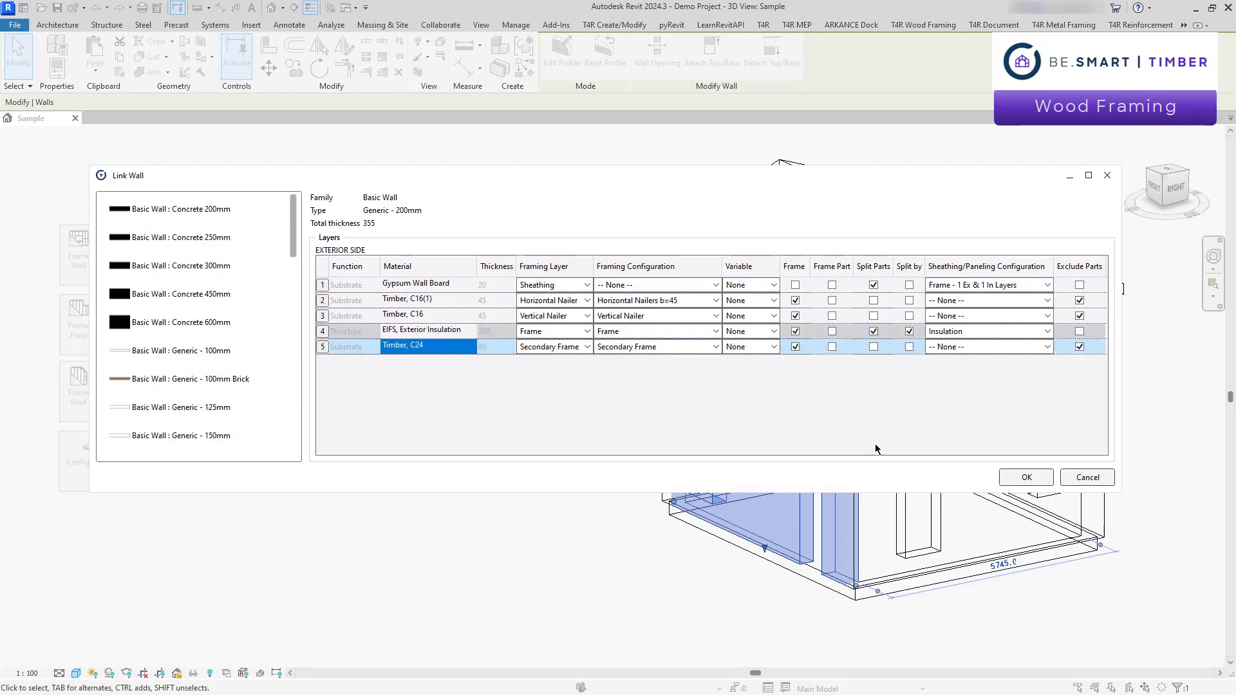
left_click(1020, 478)
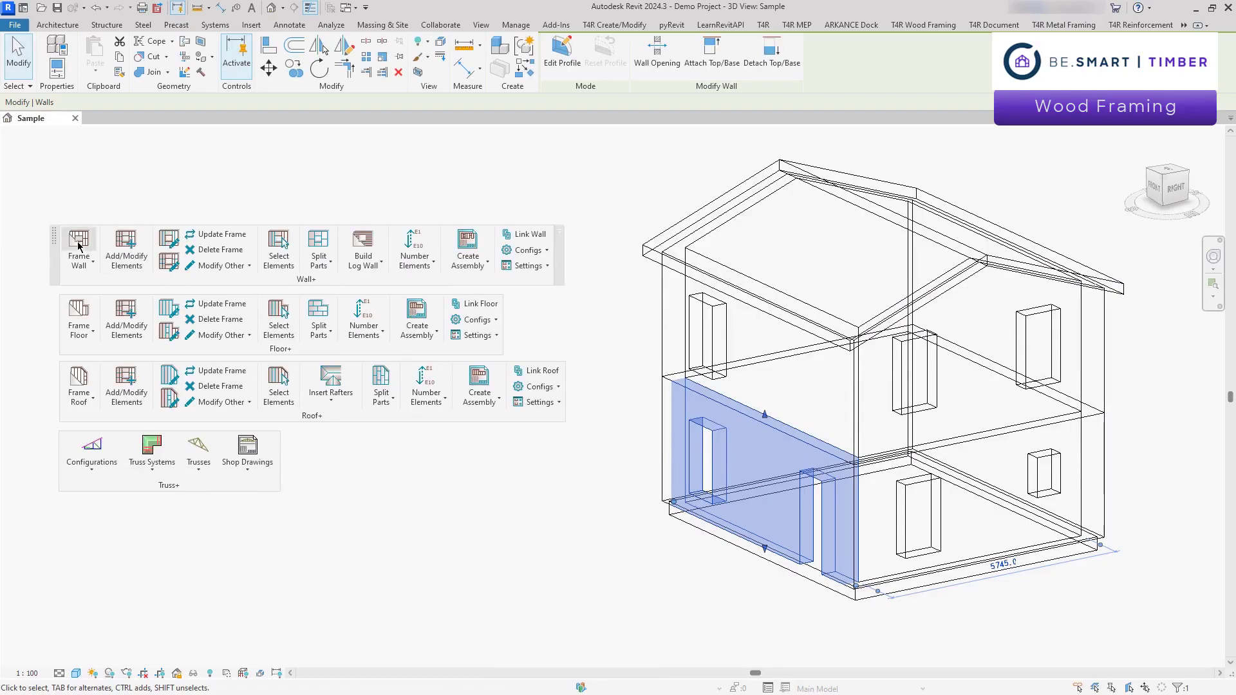
Generate the timber frame for the selected ground-floor wall.
left_click(78, 246)
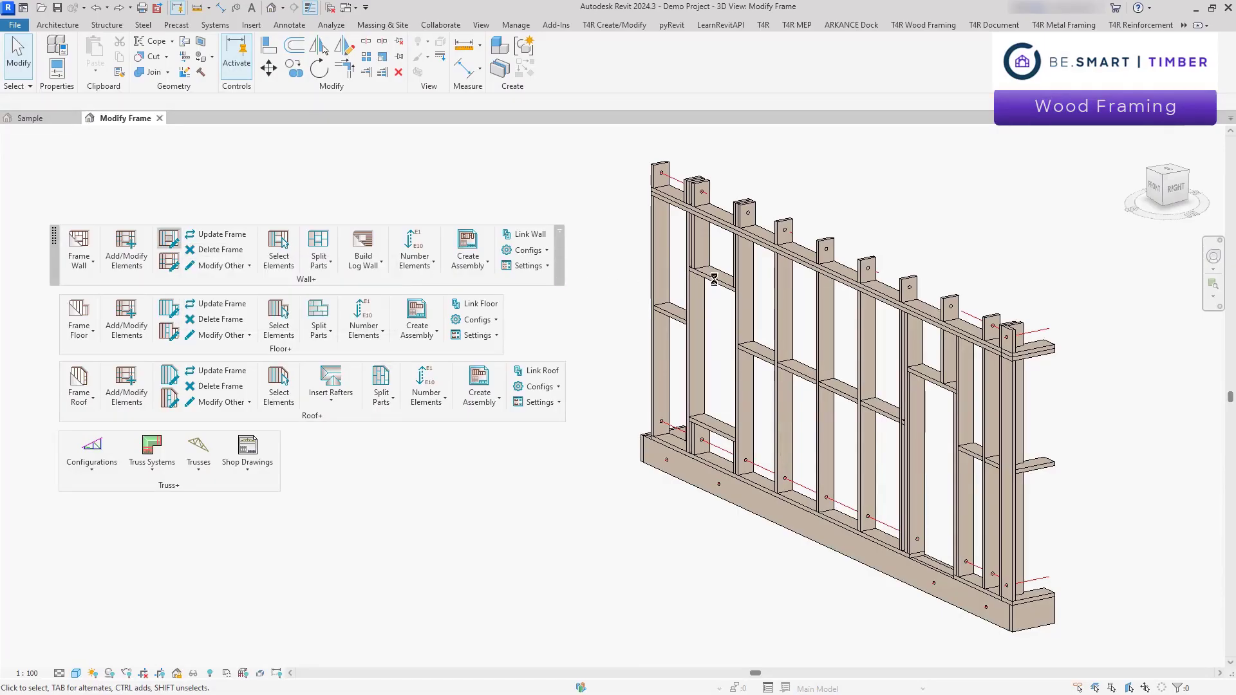
Add a second header plate with depth by layer, rotated 90°, on the internal side.
left_click(271, 237)
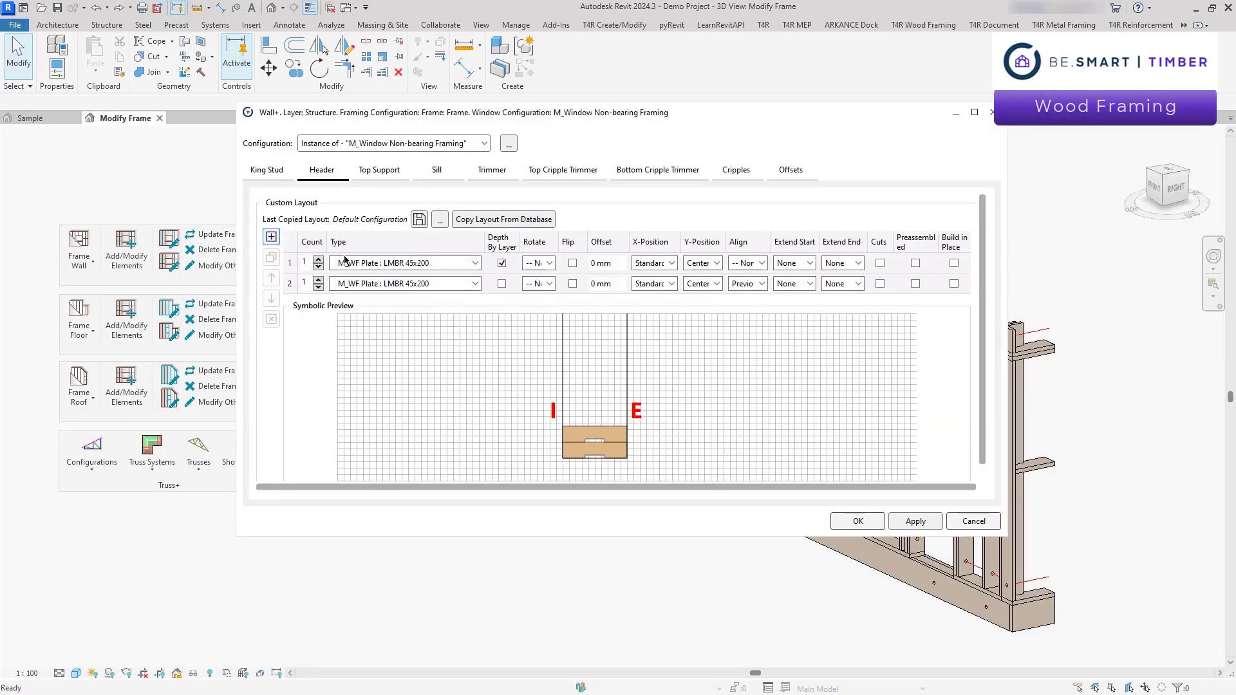
left_click(501, 283)
left_click(539, 283)
left_click(536, 310)
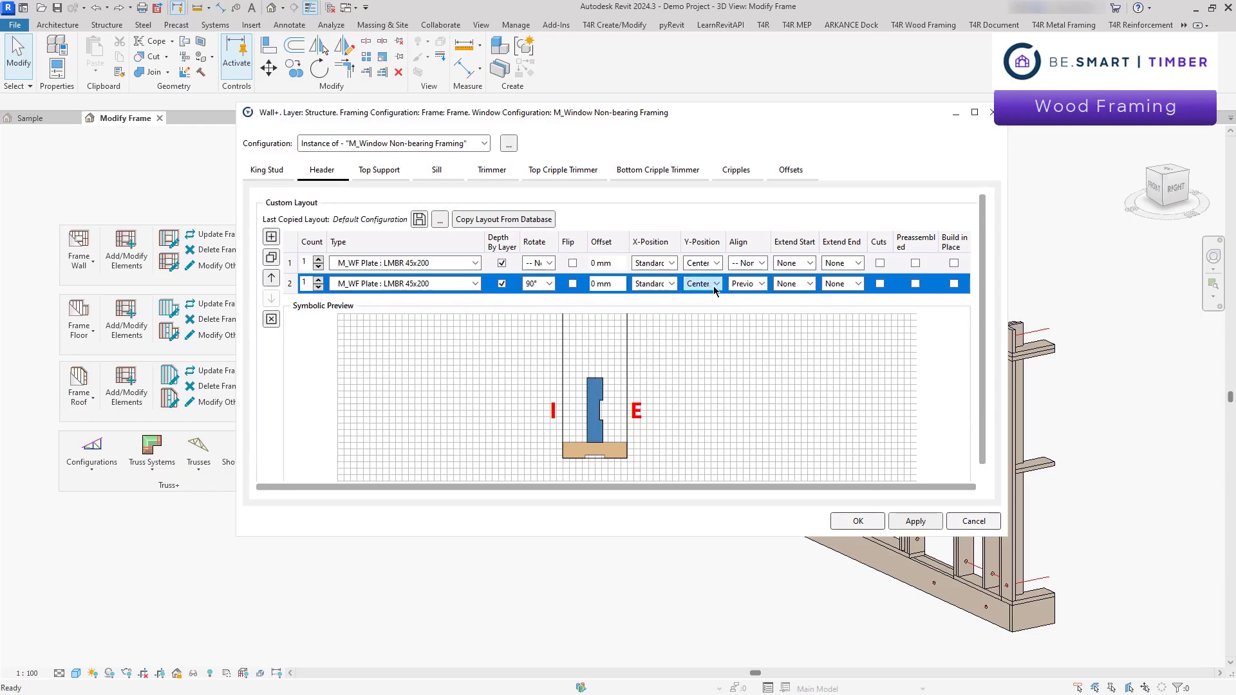
left_click(702, 283)
left_click(712, 311)
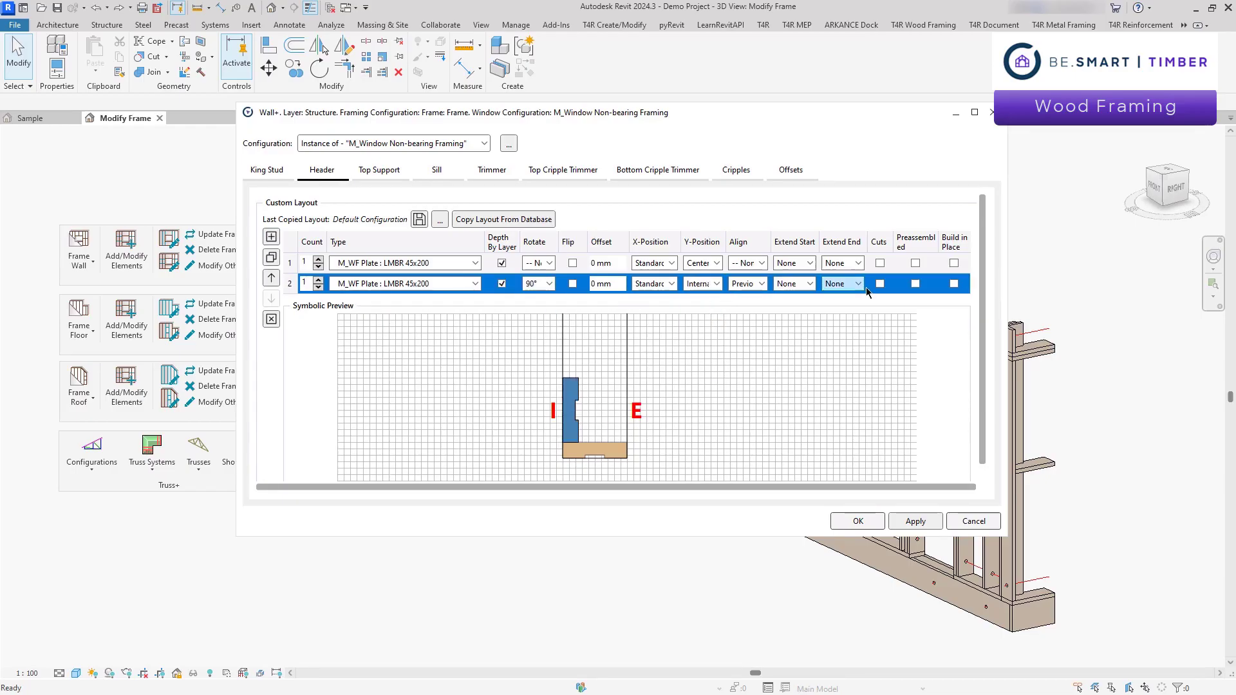
Set one trimmer stud starting at the bottom plate and rebuild the frame.
left_click(489, 173)
left_click(319, 368)
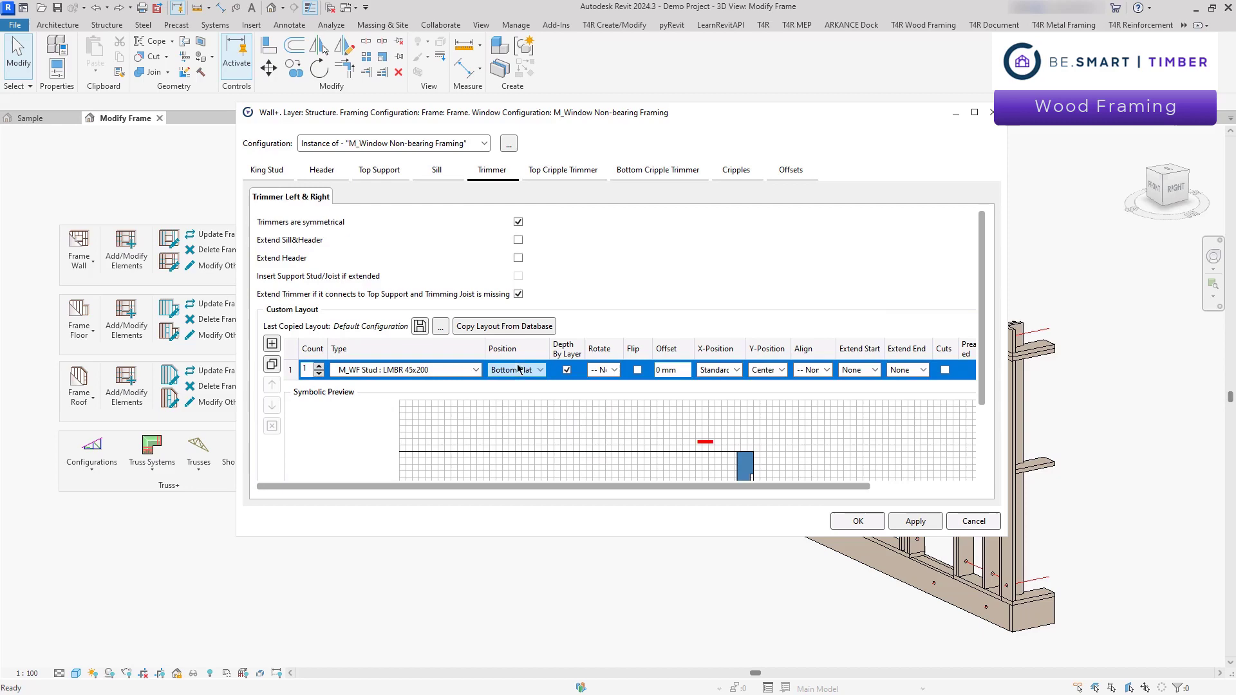
left_click(515, 369)
left_click(528, 390)
left_click(839, 523)
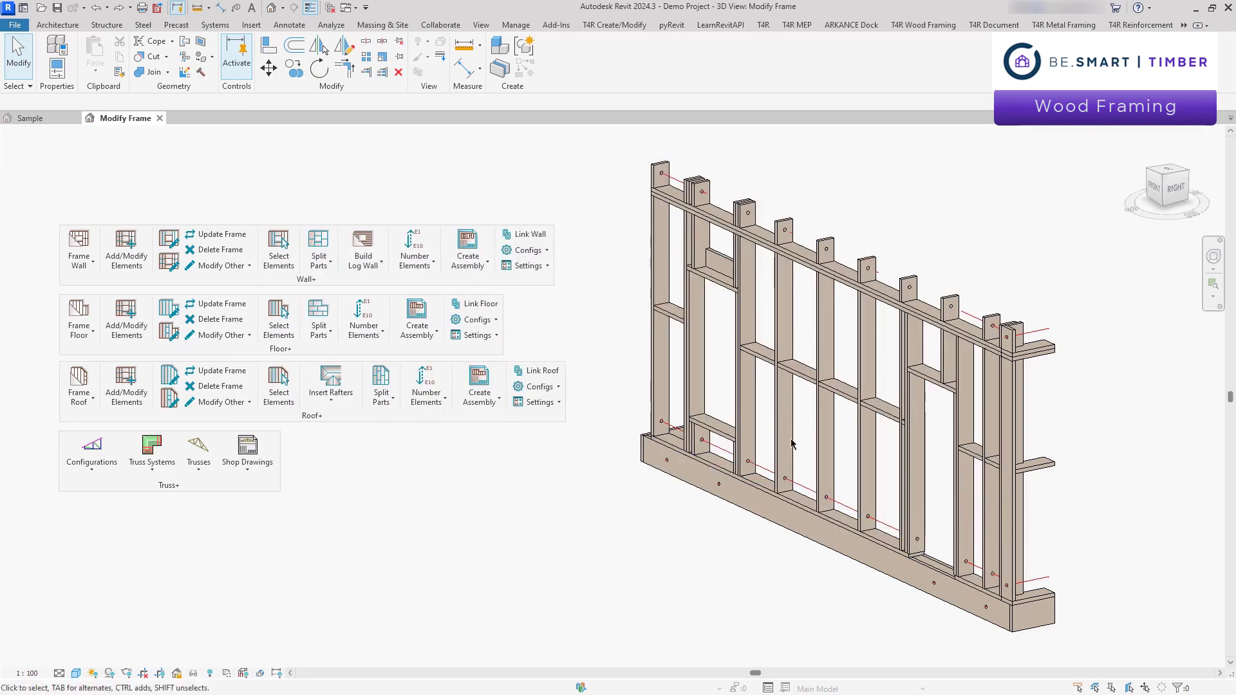
Inspect the new header piece and add a stud beside the window opening.
scroll(717, 344, "up", 3)
scroll(717, 343, "up", 2)
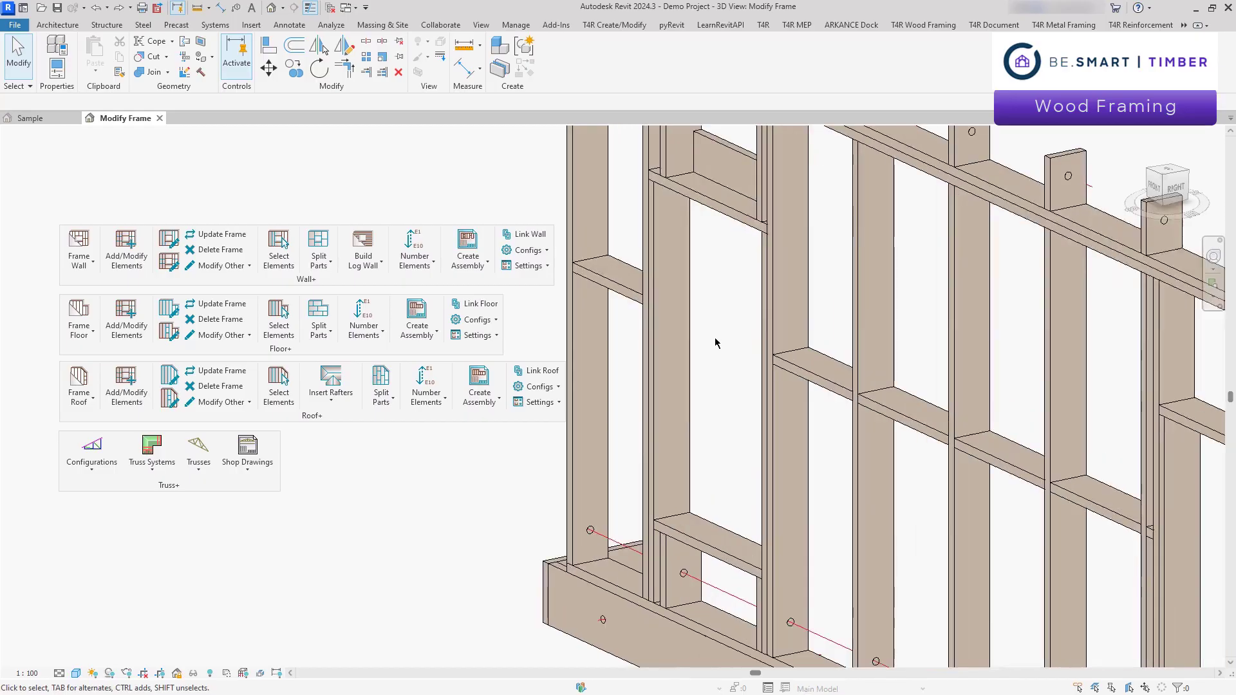
left_click(721, 185)
left_click(667, 251, "ctrl")
left_click(755, 287, "ctrl")
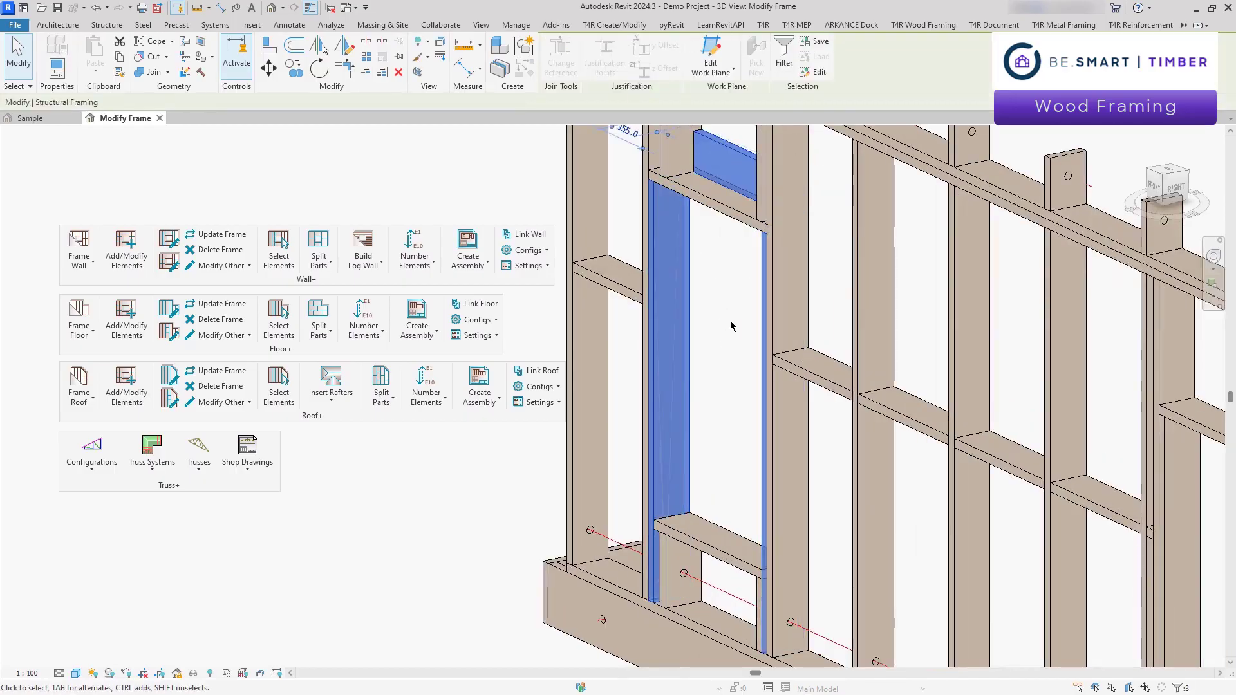
Show the whole wall frame again and begin blocking between two studs.
key("z")
key("f")
left_click(520, 456)
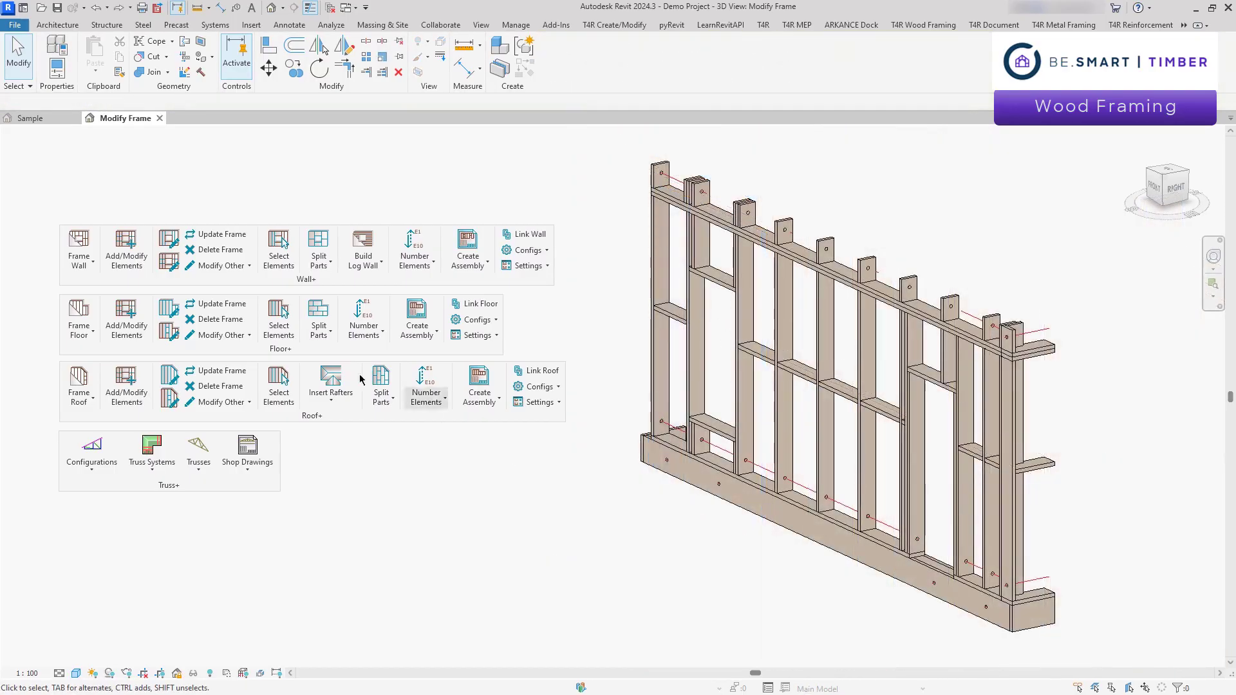
left_click(128, 248)
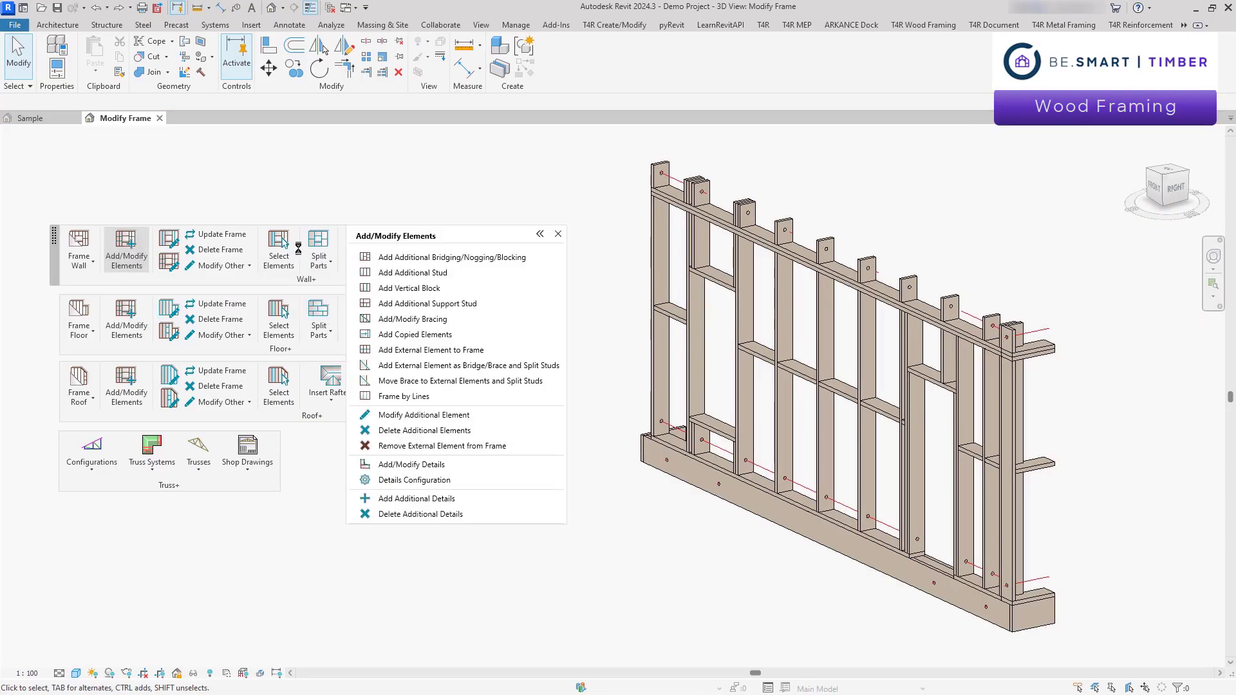
left_click(436, 259)
left_click(869, 443)
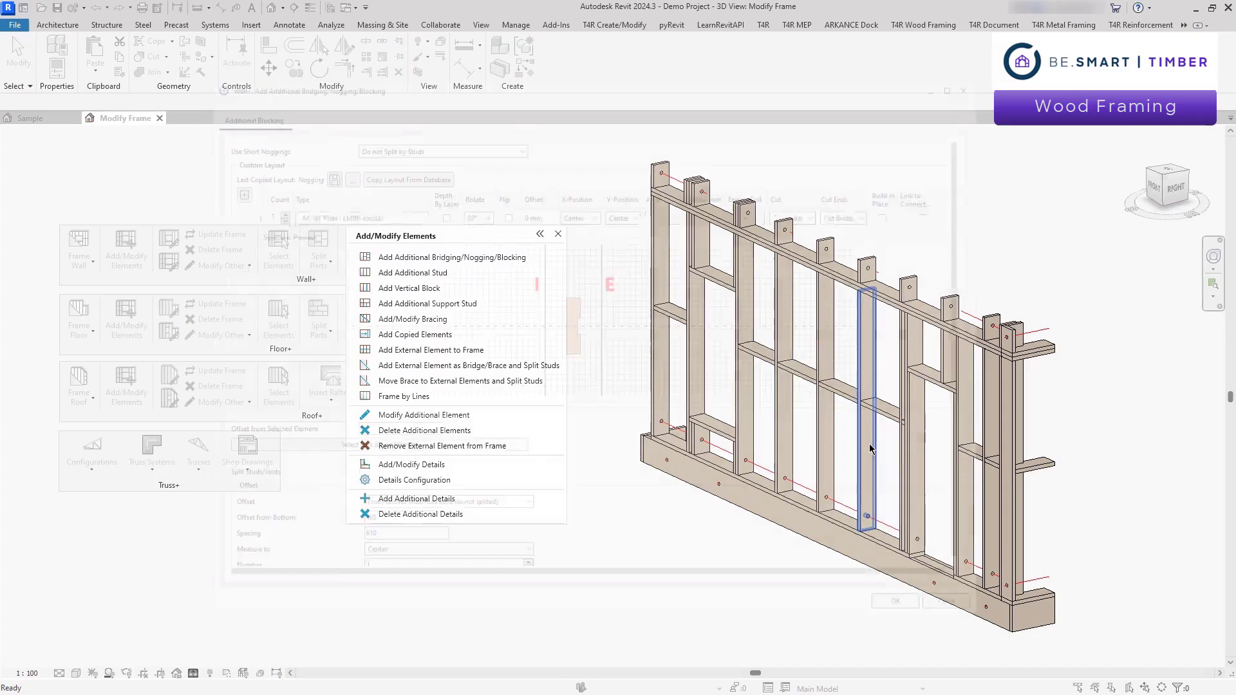
Create external-side blocking with noggings split at each stud, then inspect one.
left_click(440, 122)
left_click(428, 145)
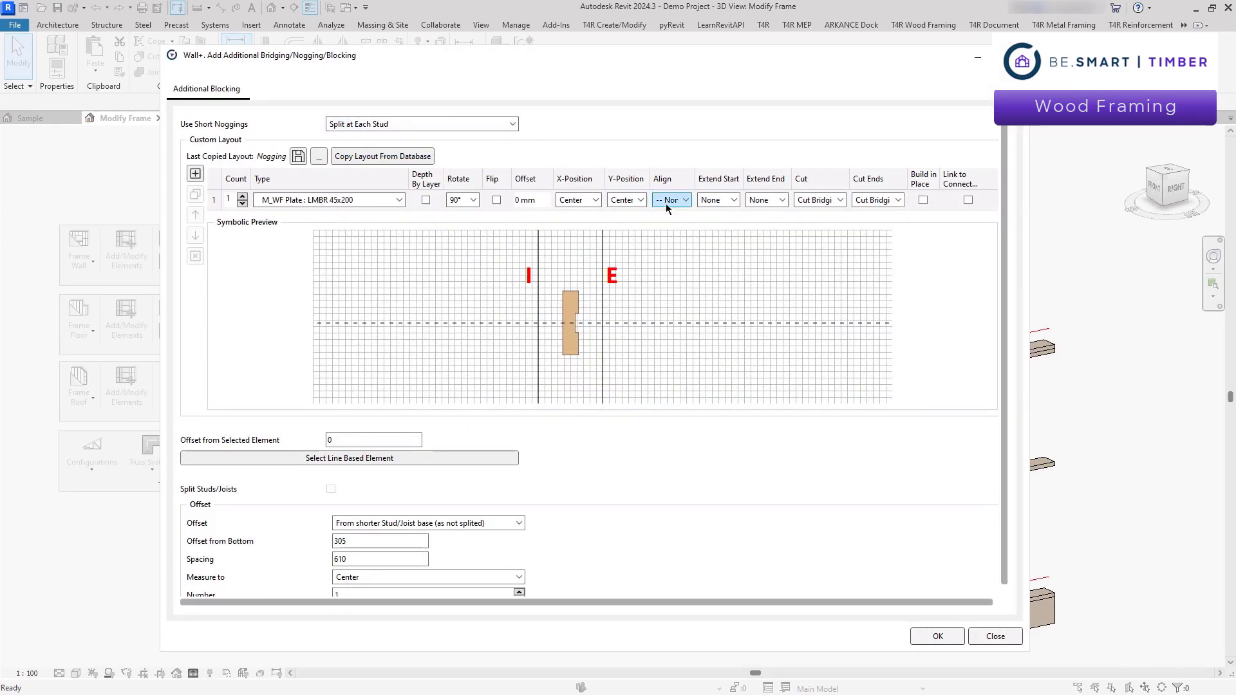
left_click(641, 200)
left_click(626, 218)
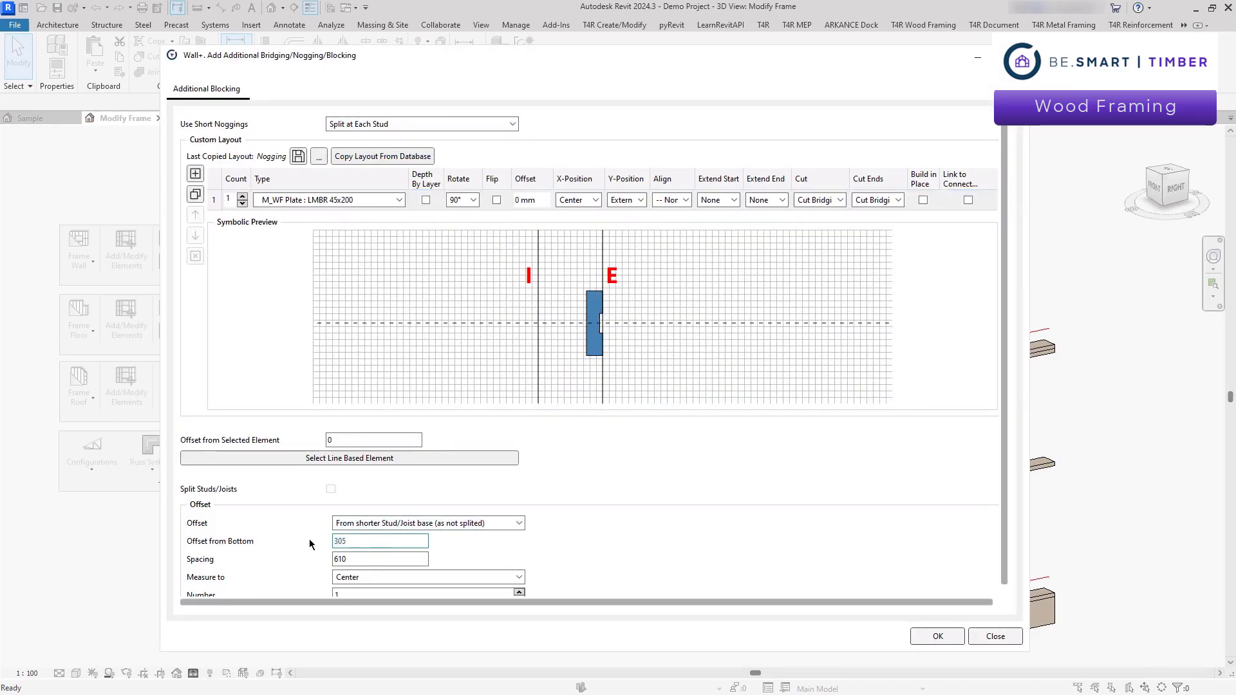
left_click(937, 636)
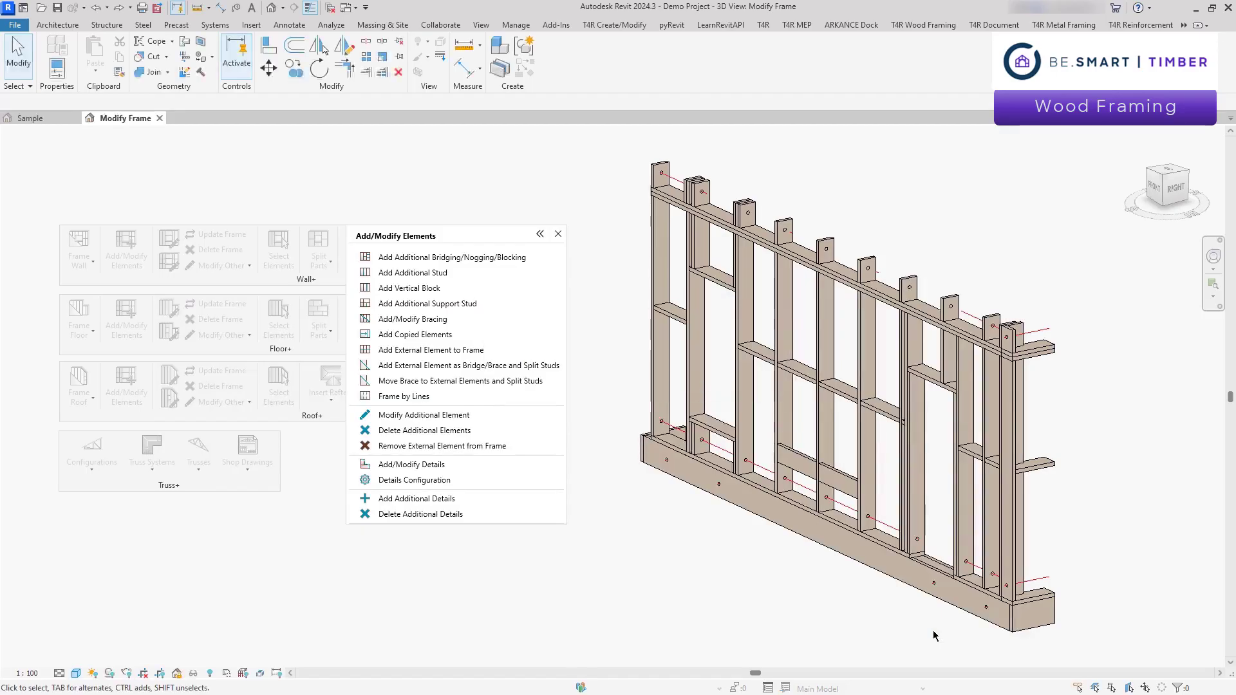
scroll(834, 473, "up", 4)
left_click(829, 471)
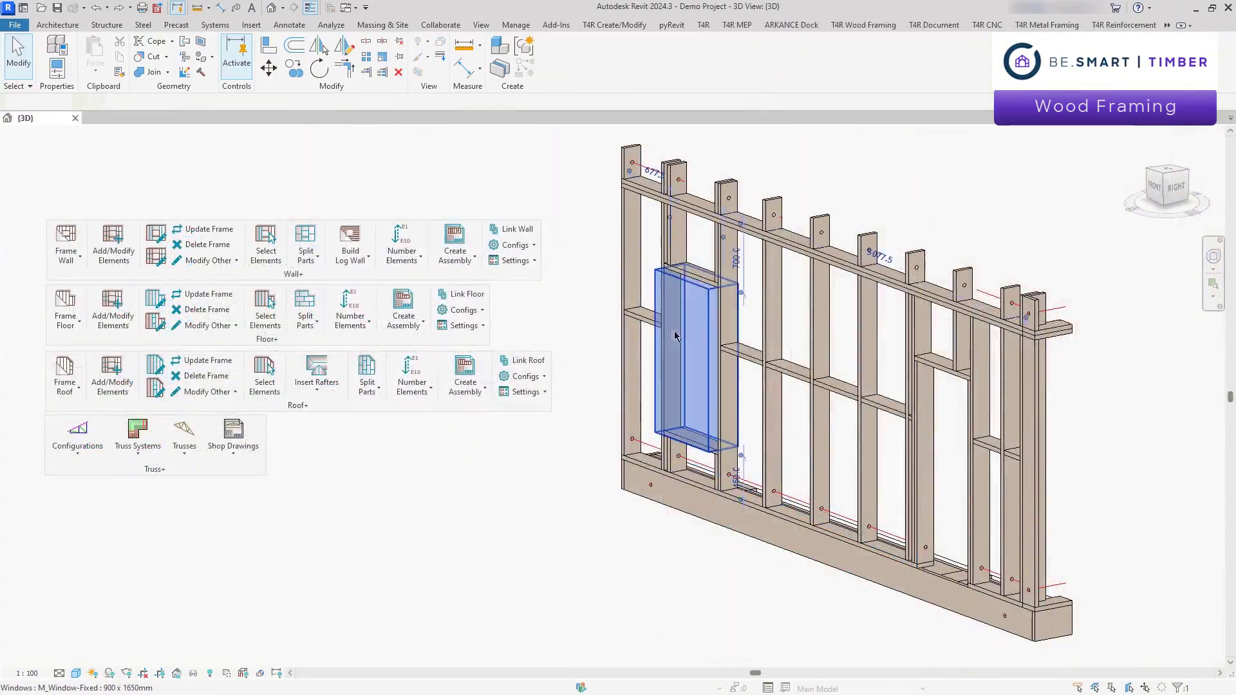
Move the window along the framed wall to a new position.
left_click(774, 375)
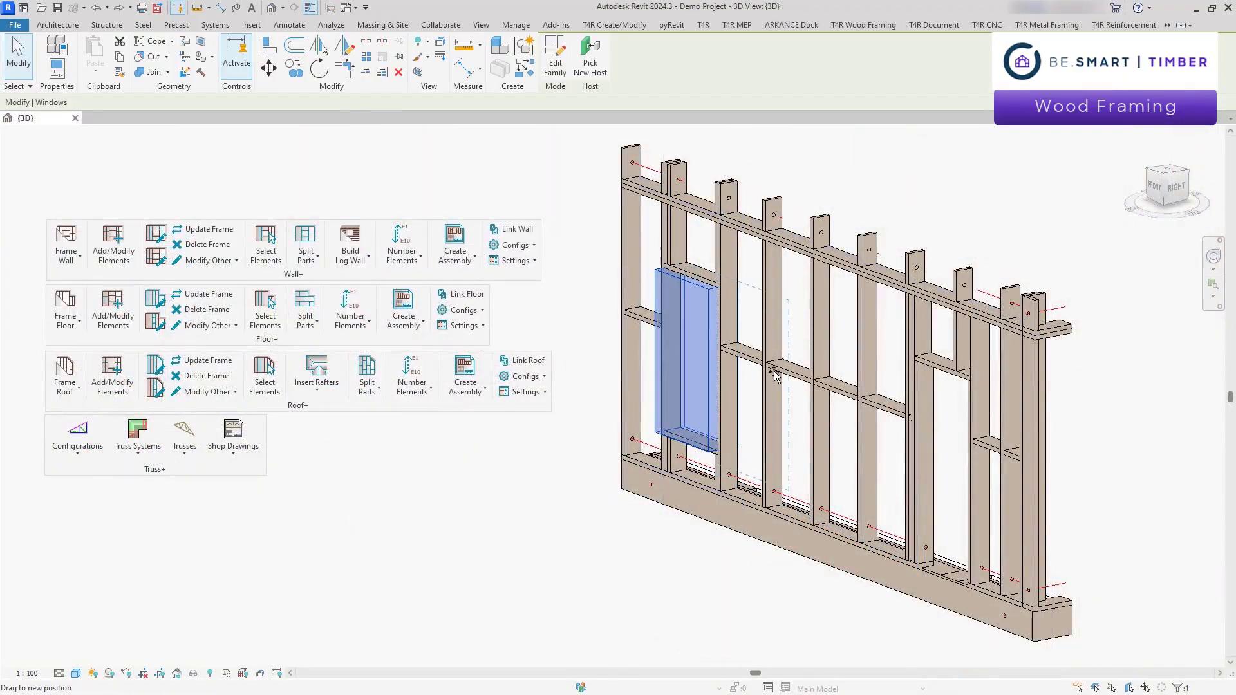
left_click_drag(797, 383, 572, 386)
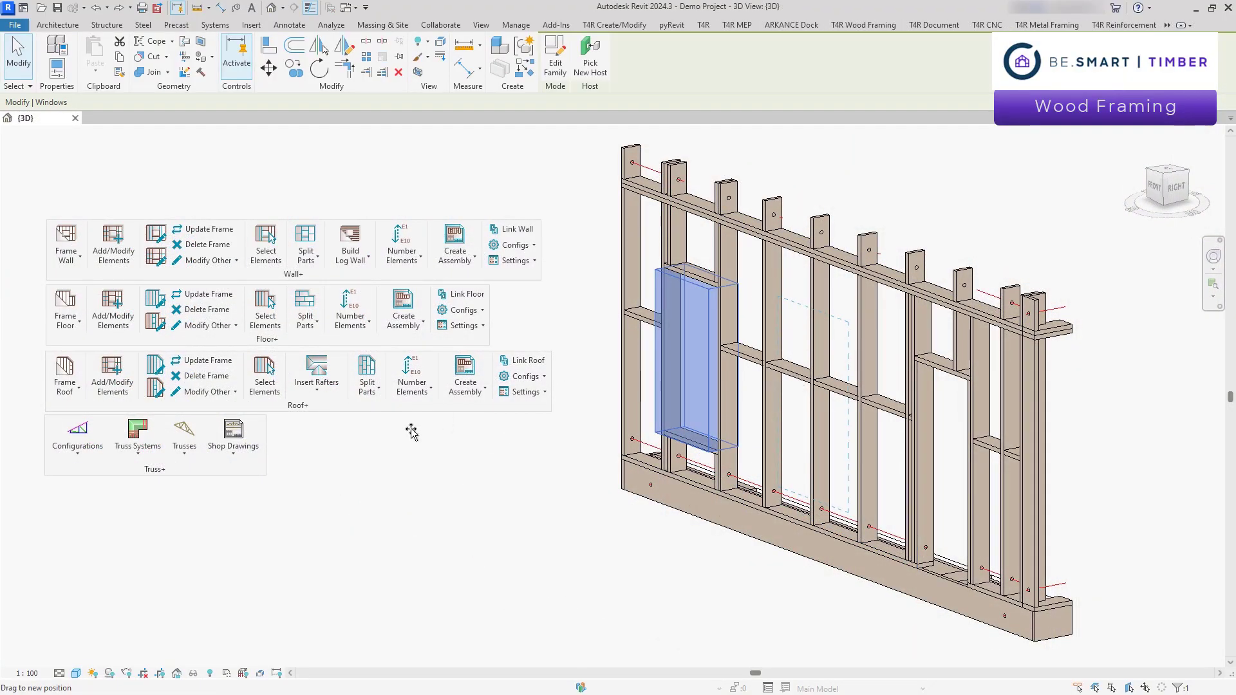
left_click_drag(411, 432, 412, 434)
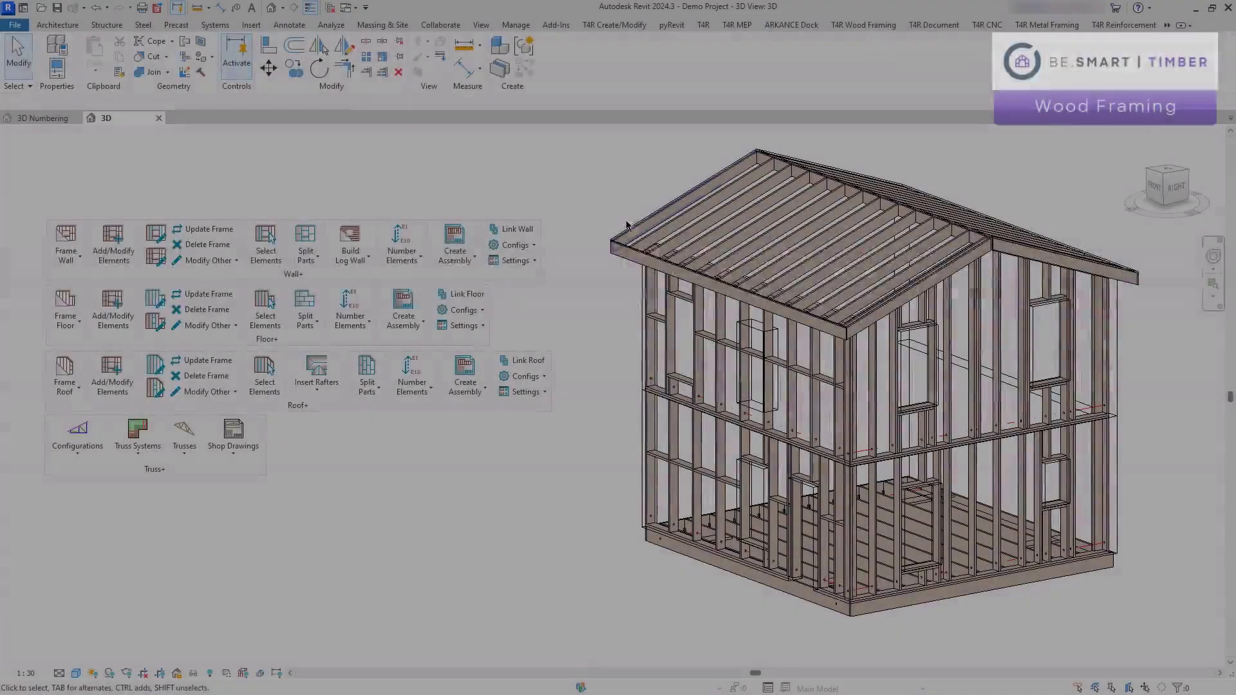
Split both roof planes, then the four framed walls, into sheathing panel parts.
left_click(1114, 274)
left_click(1114, 273, "ctrl")
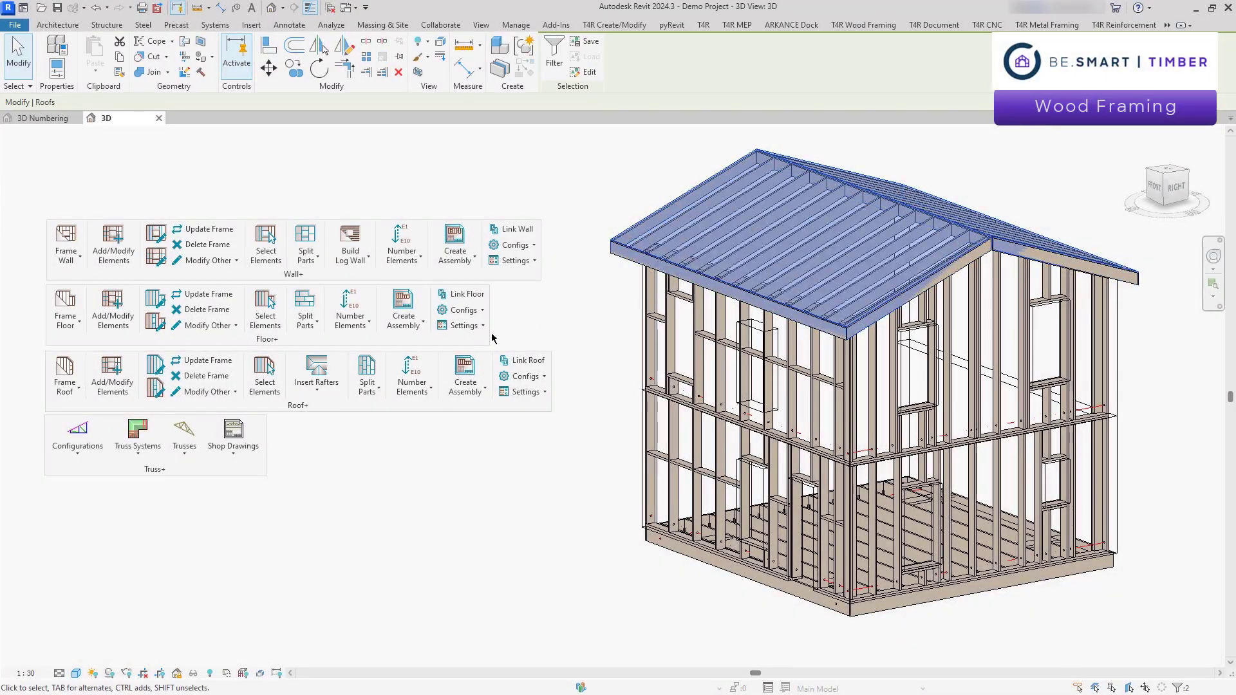
left_click(368, 367)
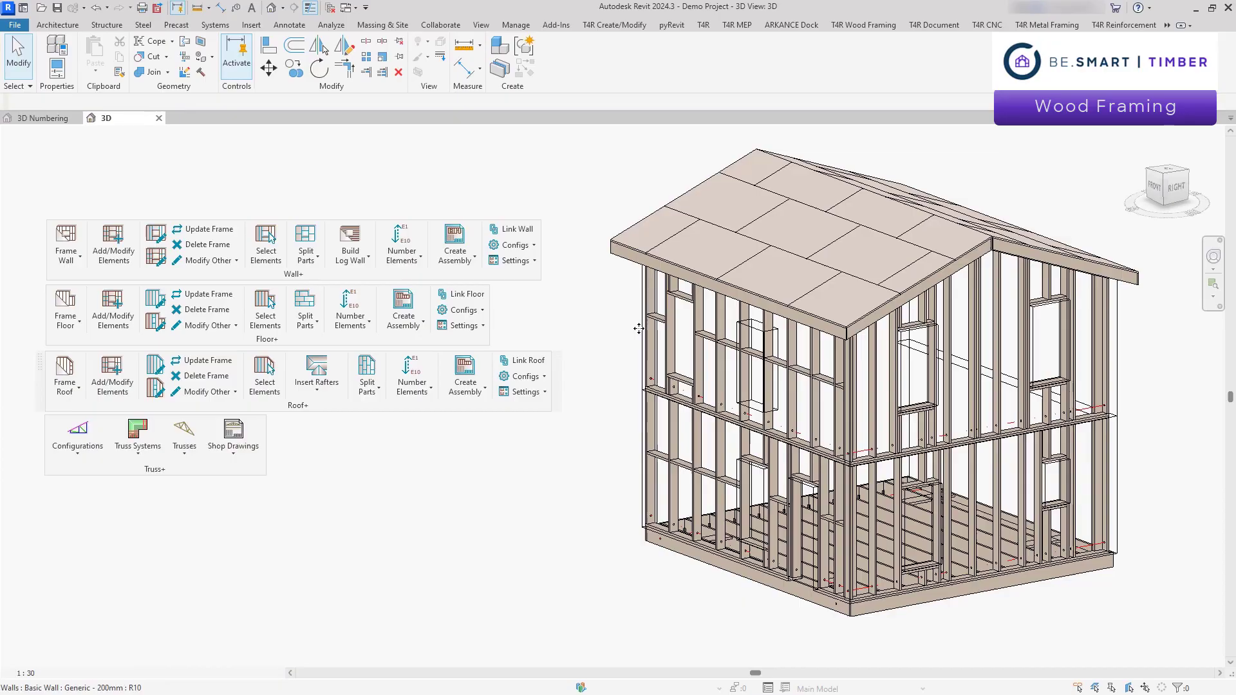
left_click(639, 329)
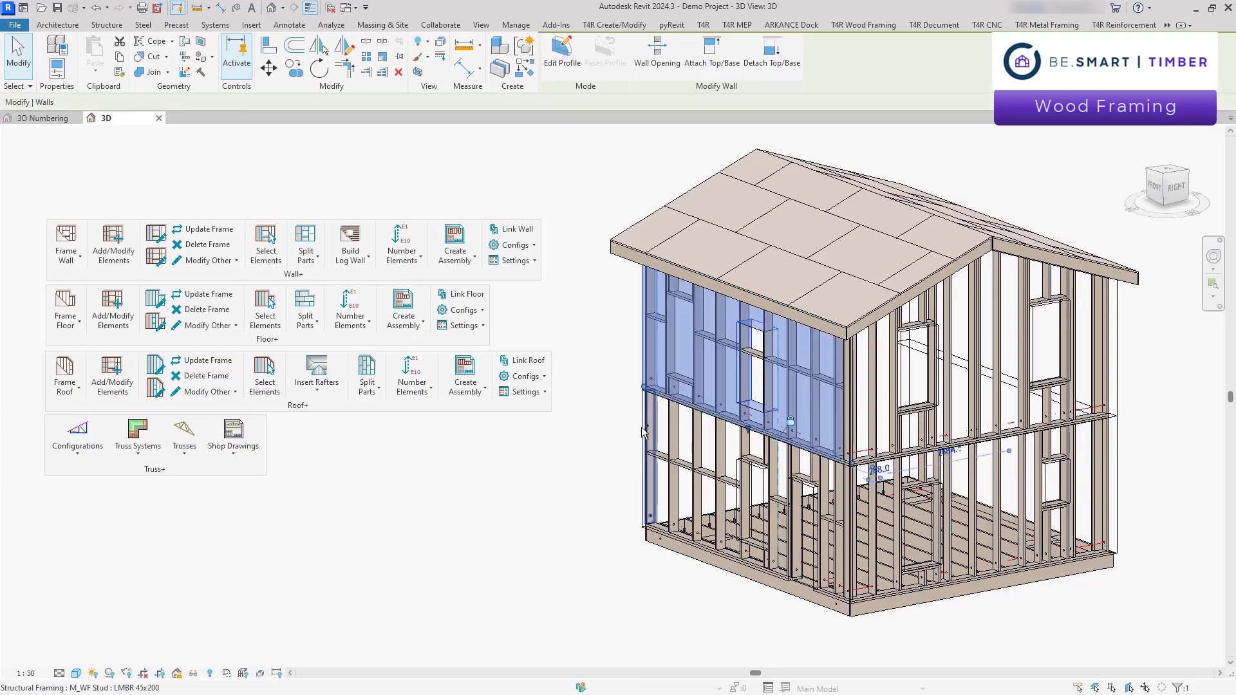
left_click(310, 237)
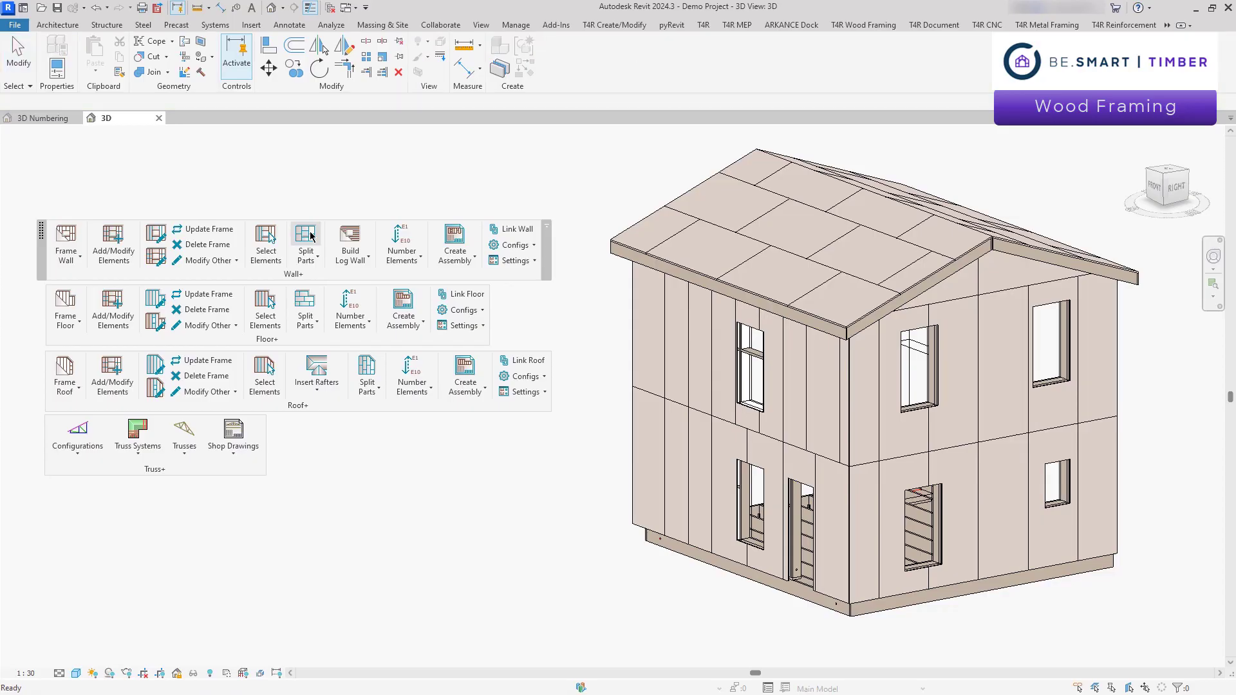
Select three sheathing panels on the wall to inspect them.
left_click(643, 244)
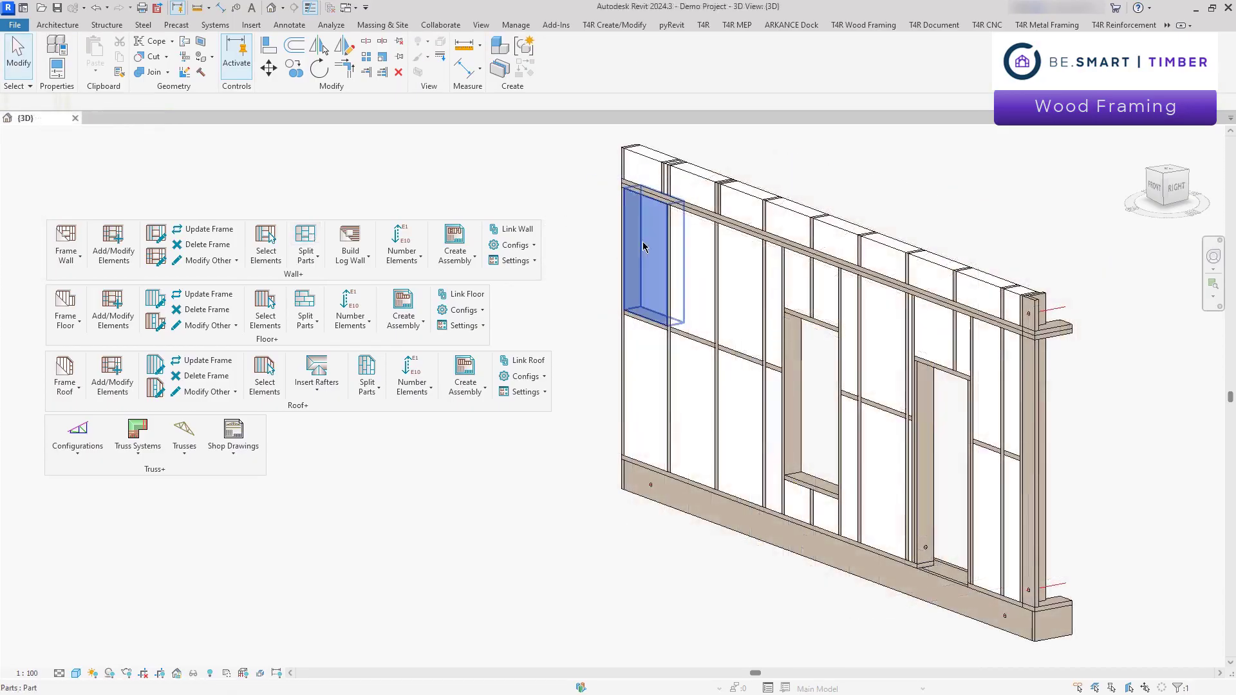
left_click(694, 405, "ctrl")
left_click(740, 293, "ctrl")
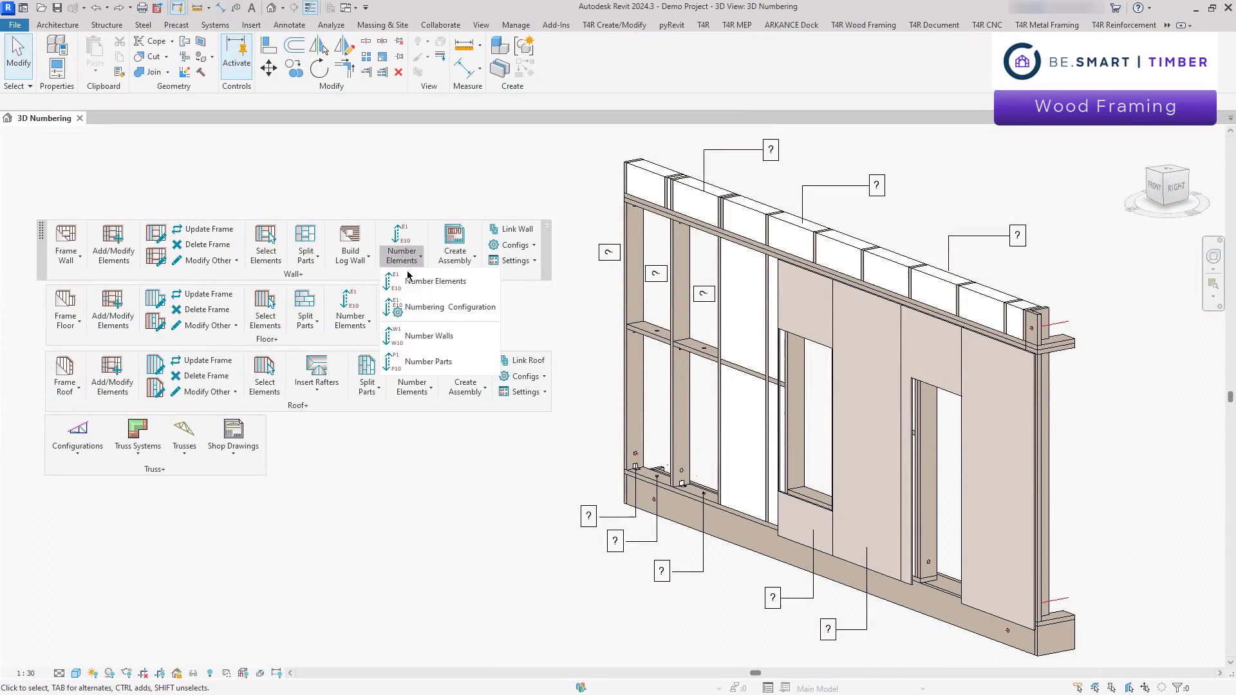
Number the wall's framing, then its sheathing and insulation parts, and inspect stud SS-1.
left_click(407, 279)
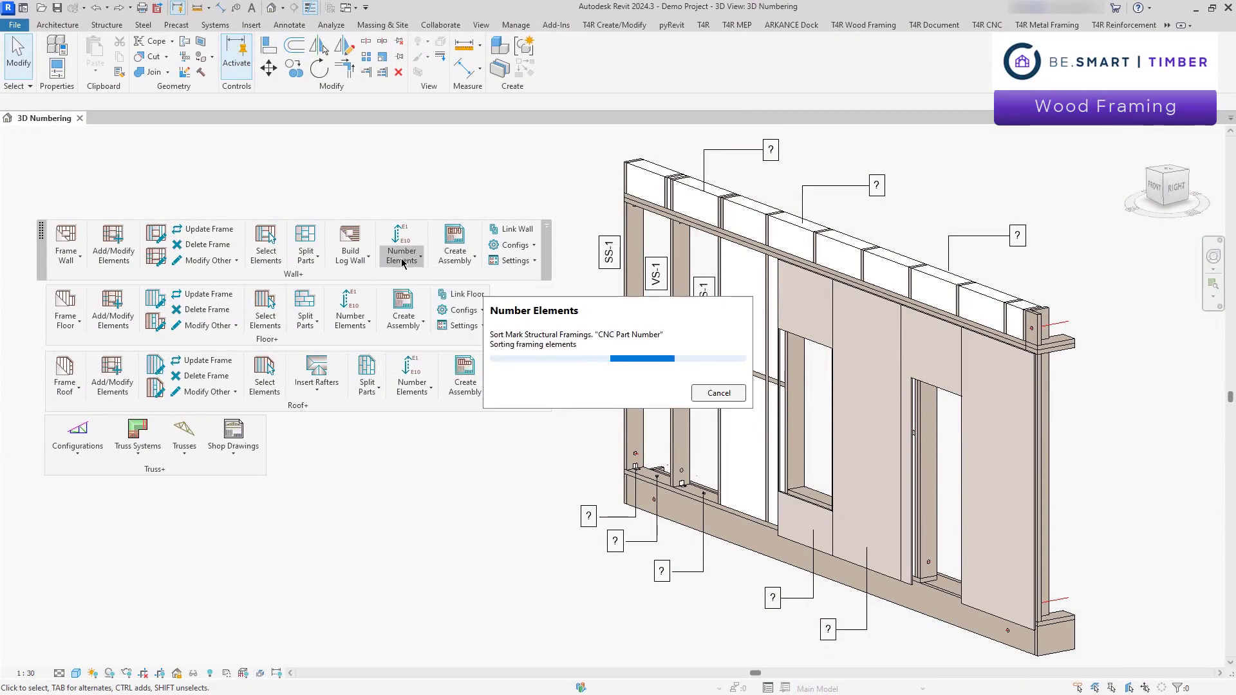
left_click(402, 261)
left_click(400, 359)
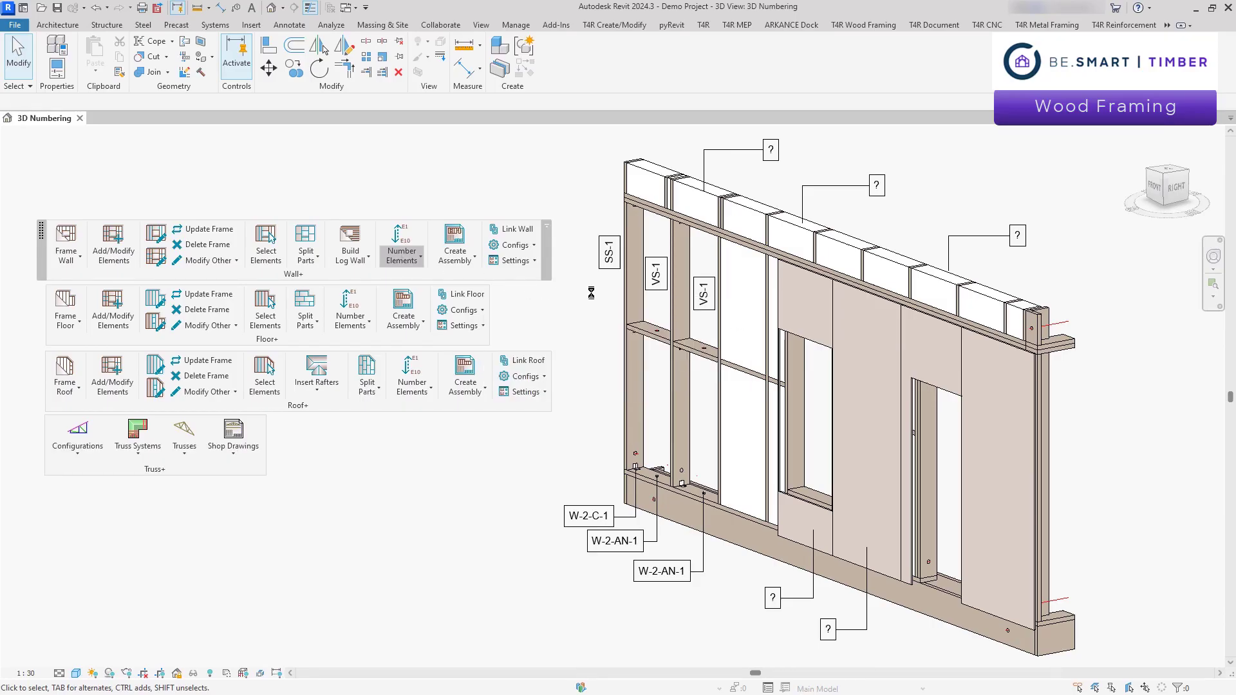
left_click(635, 322)
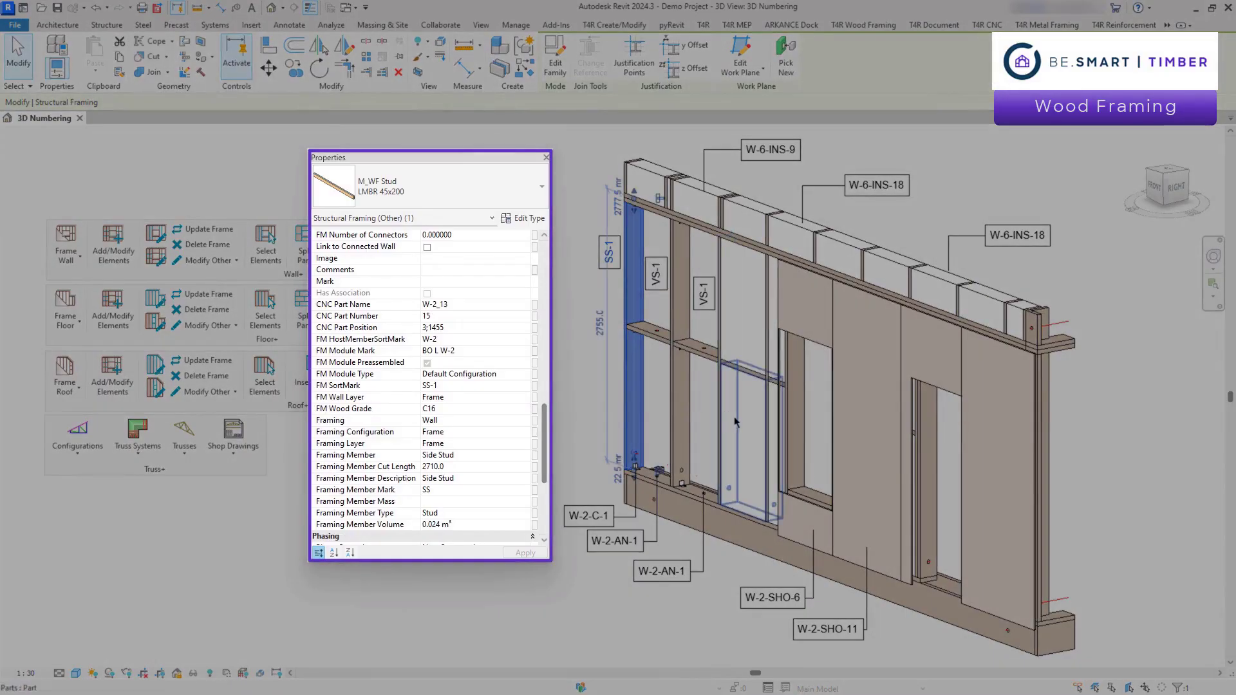
Inspect the insulation part and sheathing panel W-2-SHO-11, then create the wall frame assembly.
left_click(736, 421)
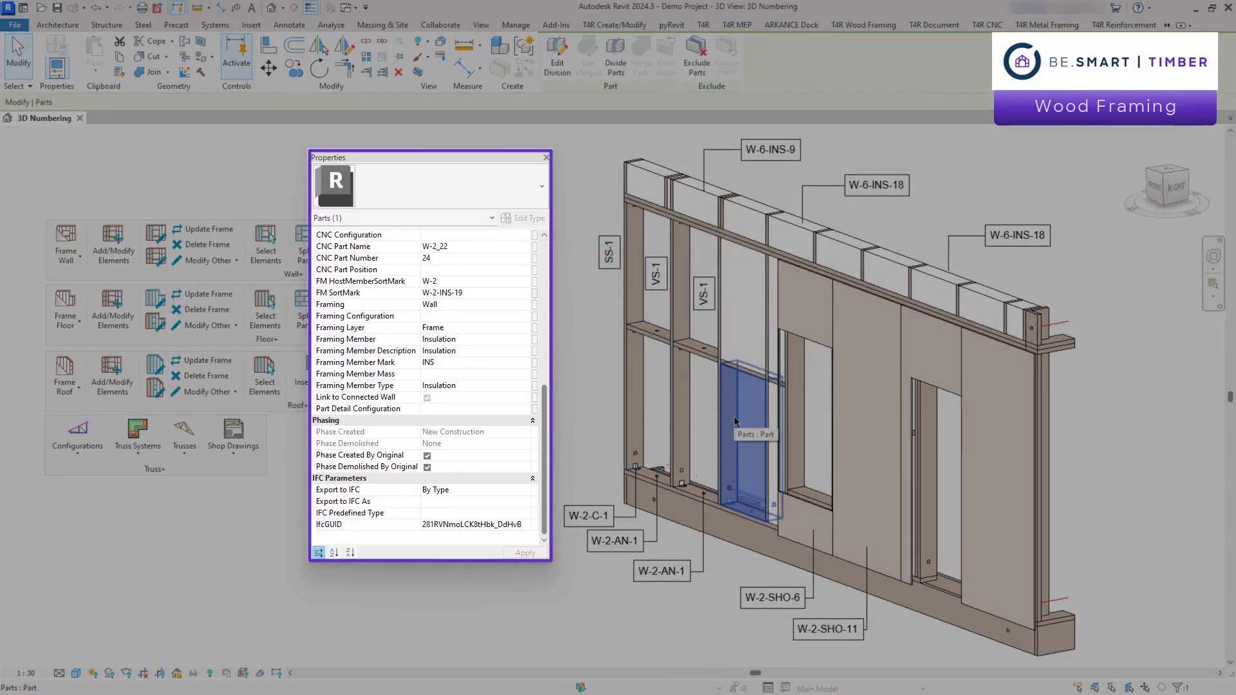
left_click(871, 441)
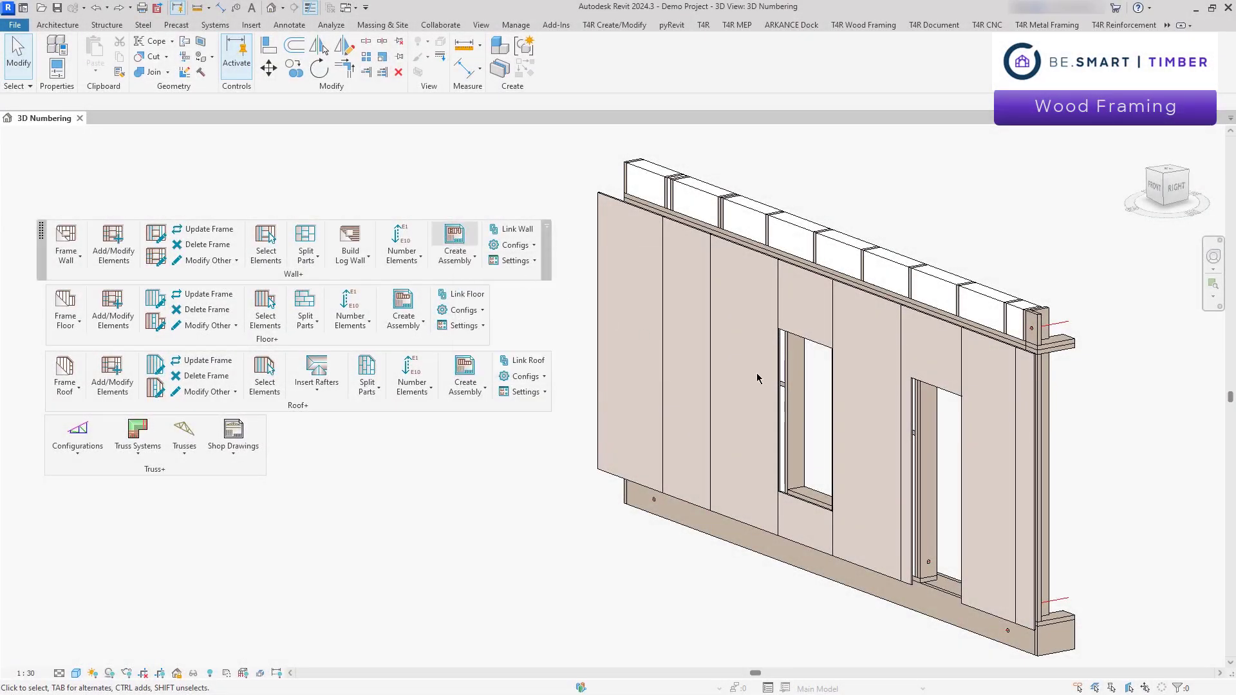
left_click(793, 385)
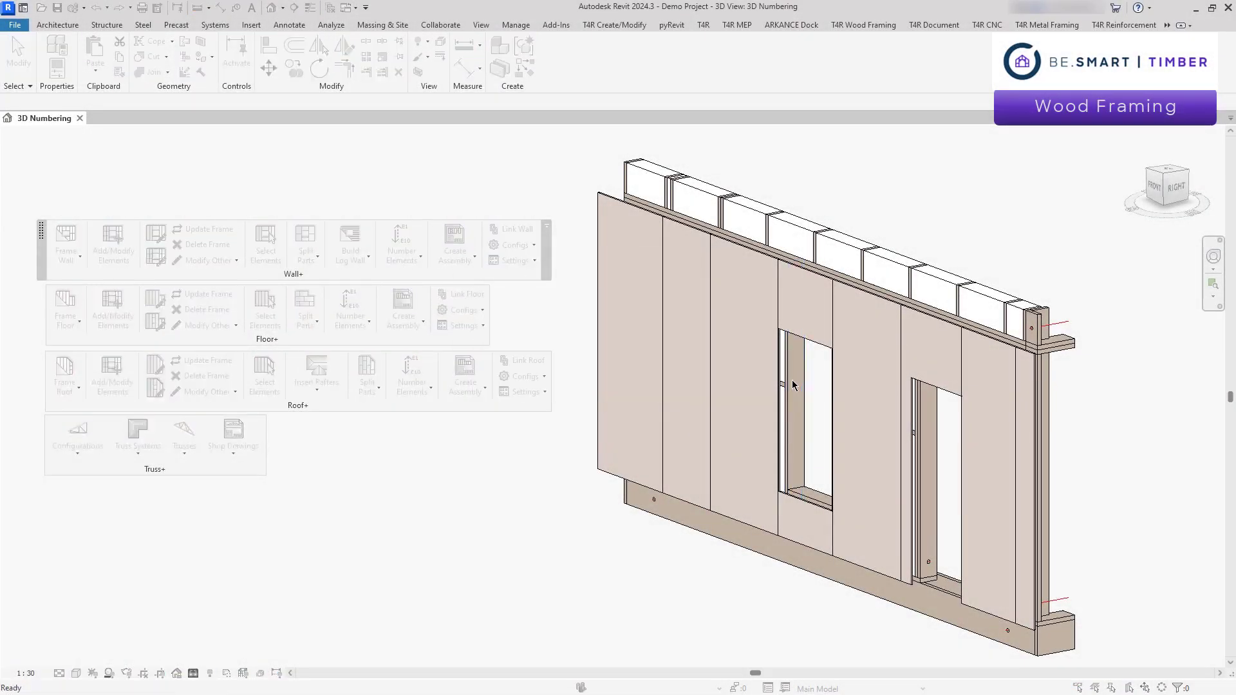
left_click(378, 170)
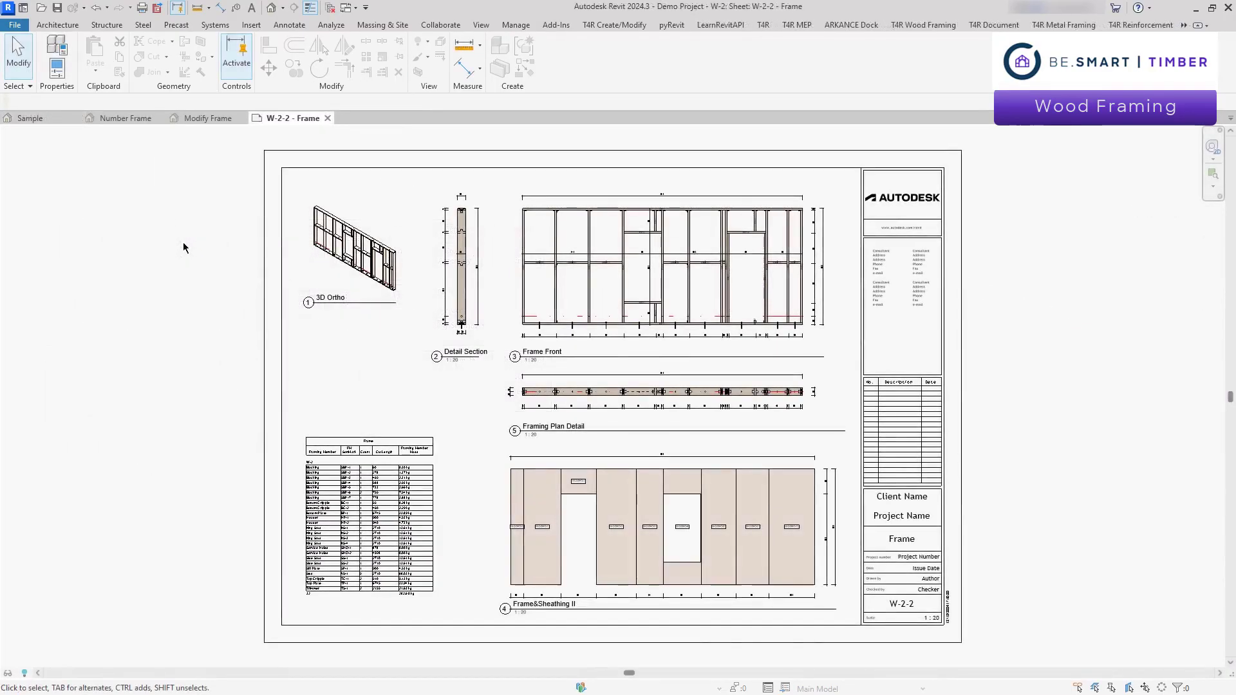
Zoom and pan the W-2-2 sheet, then view the R_EPS-54-1 and F_EPS-42-1 sheets.
scroll(234, 261, "up", 3)
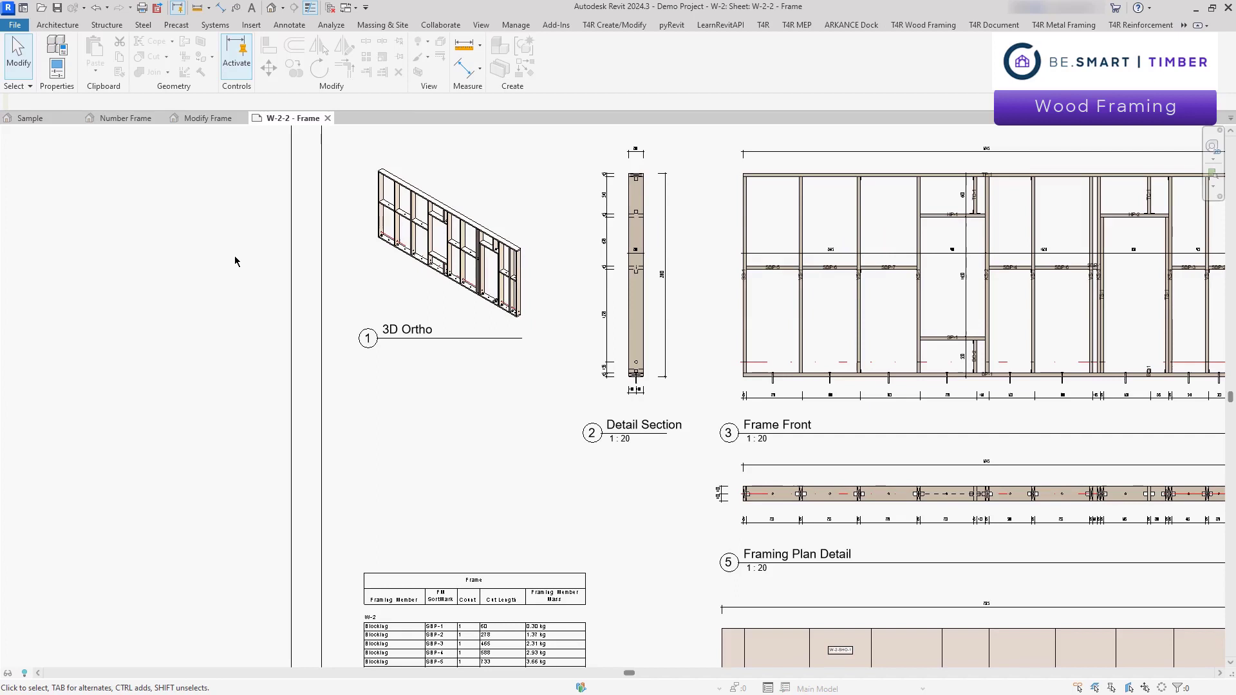
middle_click_drag(665, 474, 284, 496)
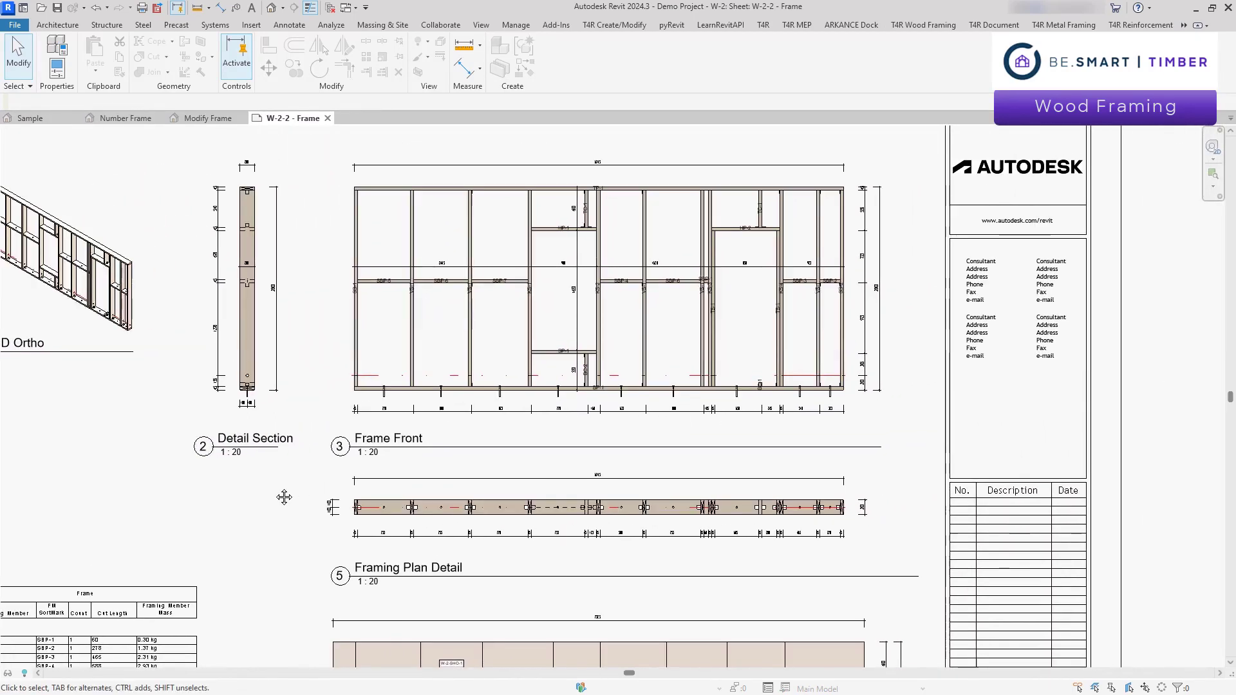
middle_click_drag(279, 623, 698, 266)
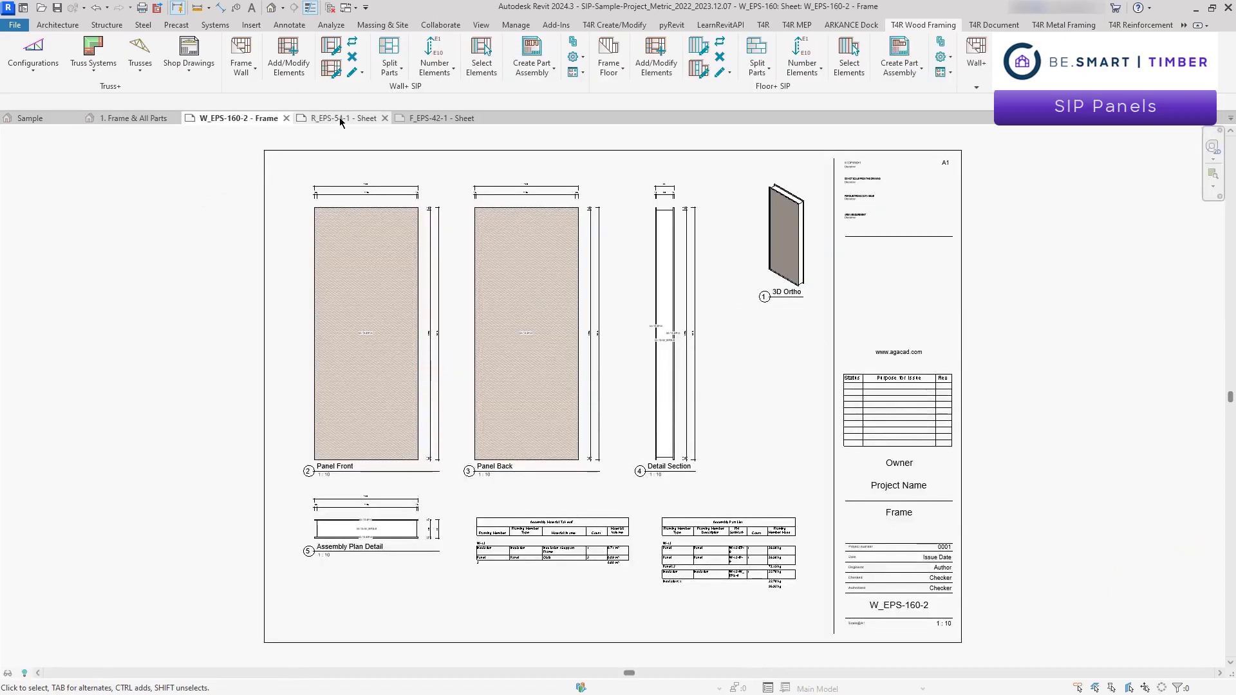
left_click(340, 120)
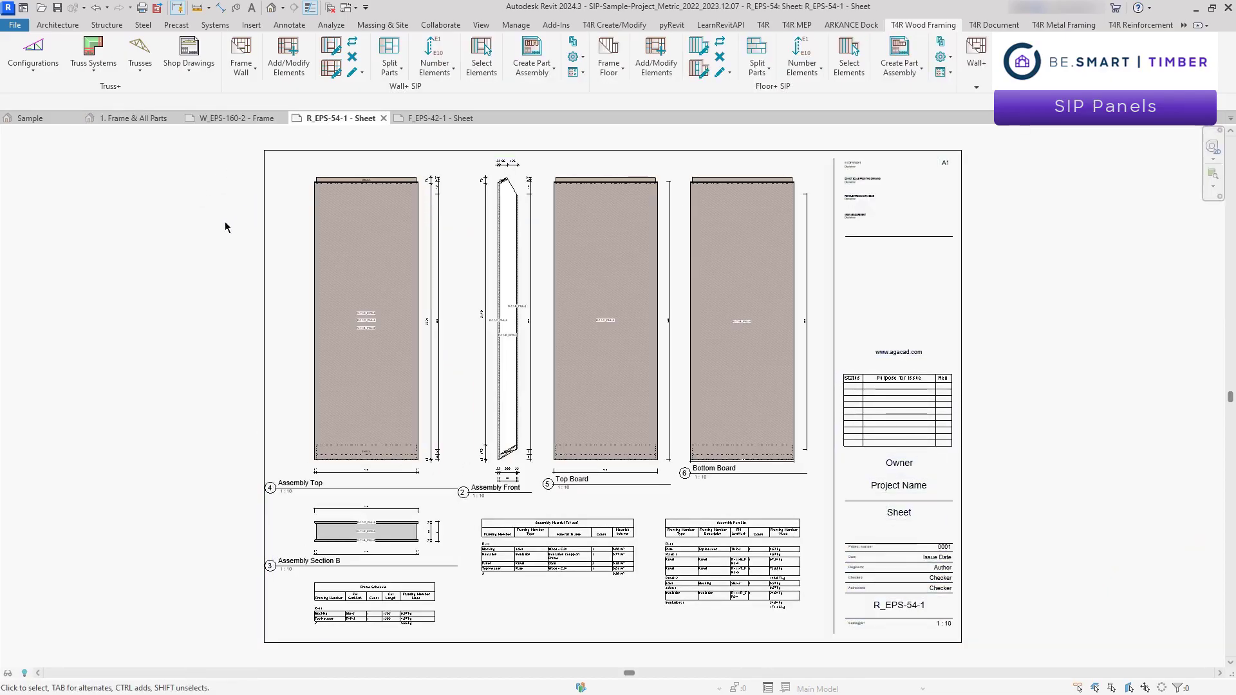
left_click(430, 120)
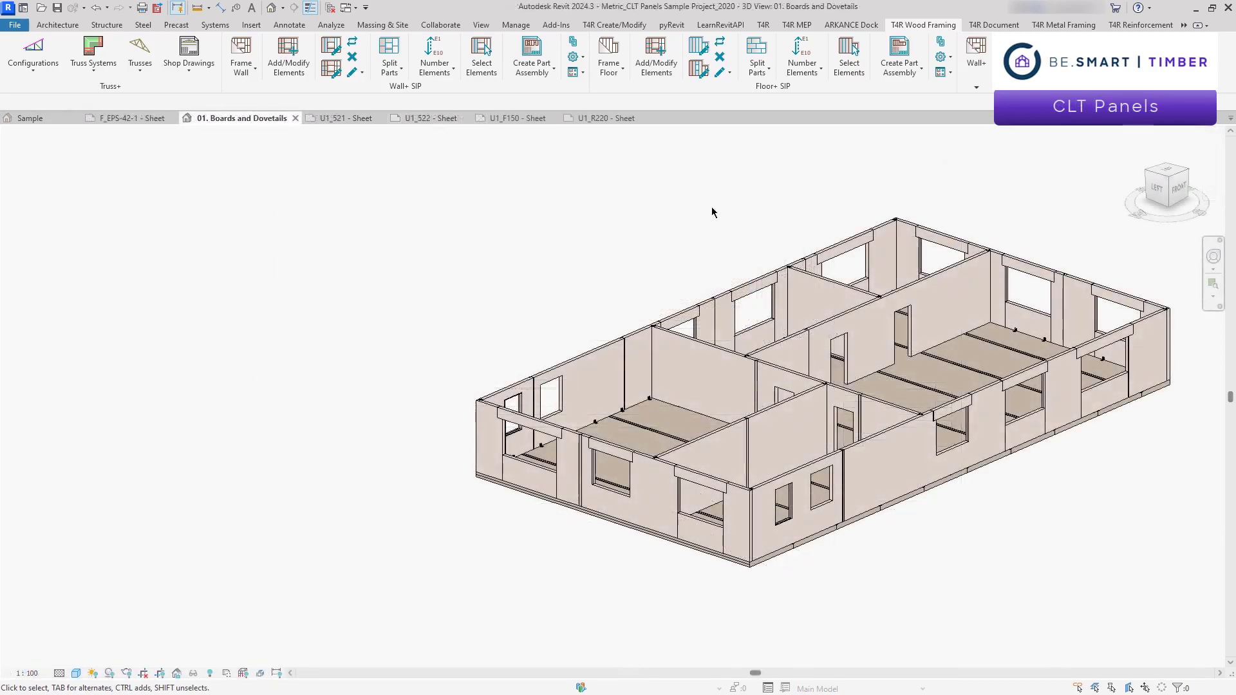
Move the CLT Wood Framing panel aside and expand its Frame, Elements and Document command groups.
left_click_drag(1045, 122, 154, 211)
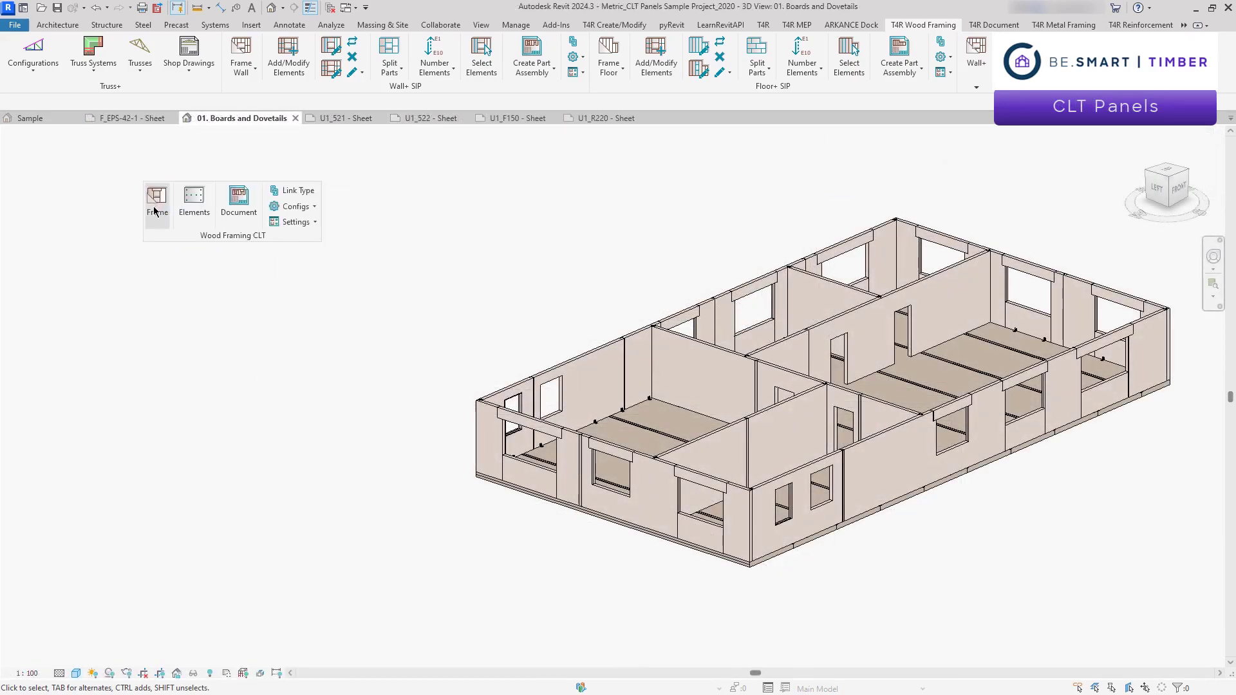
left_click(165, 211)
left_click(195, 206)
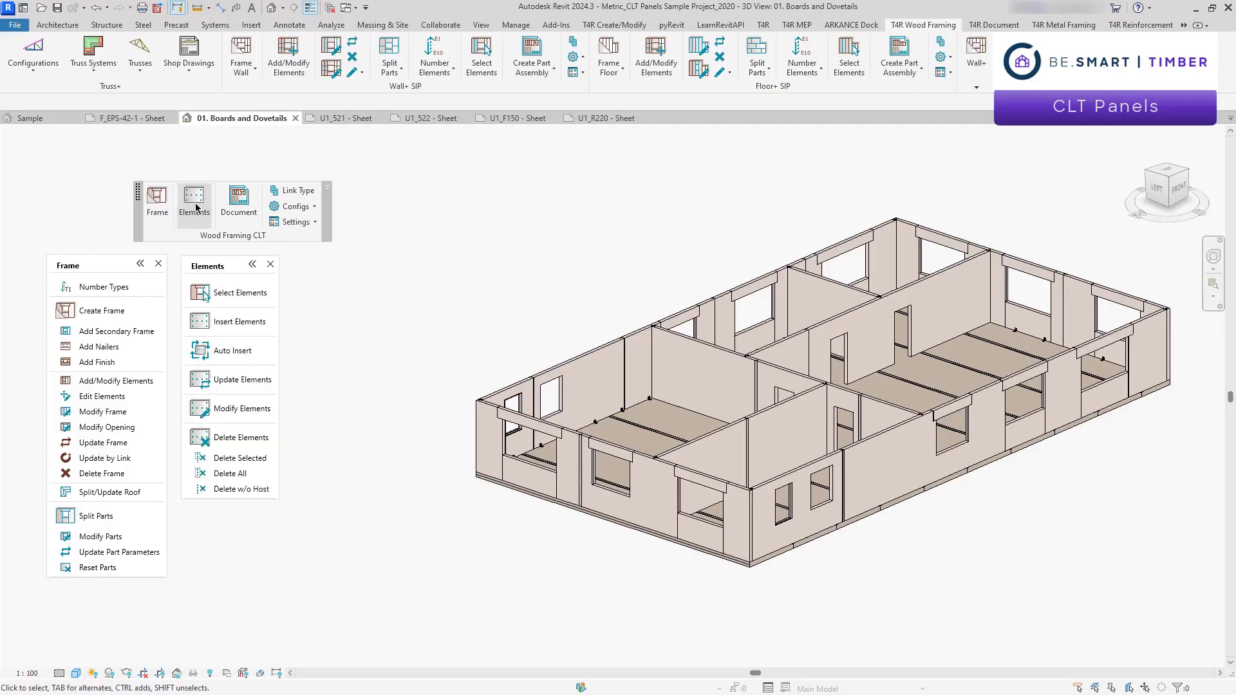
left_click(237, 206)
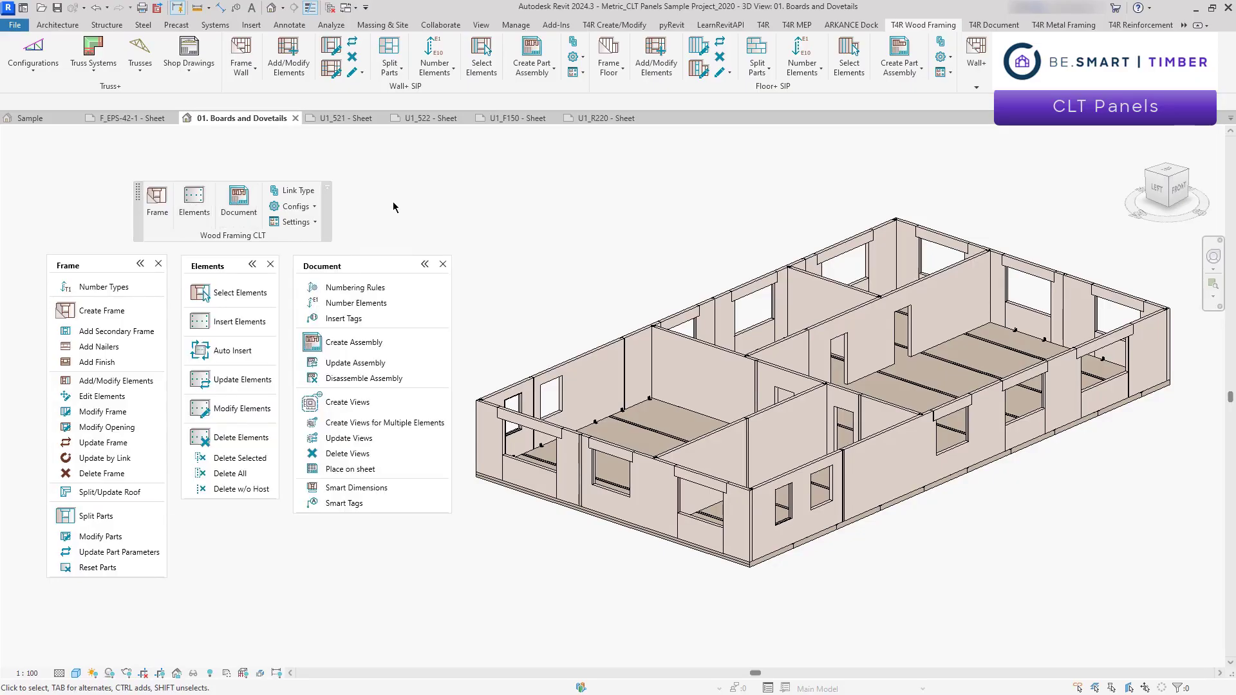
View the U1_521 and U1_522 wall-panel sheets, then the U1_F150 floor-panel sheet.
left_click(334, 118)
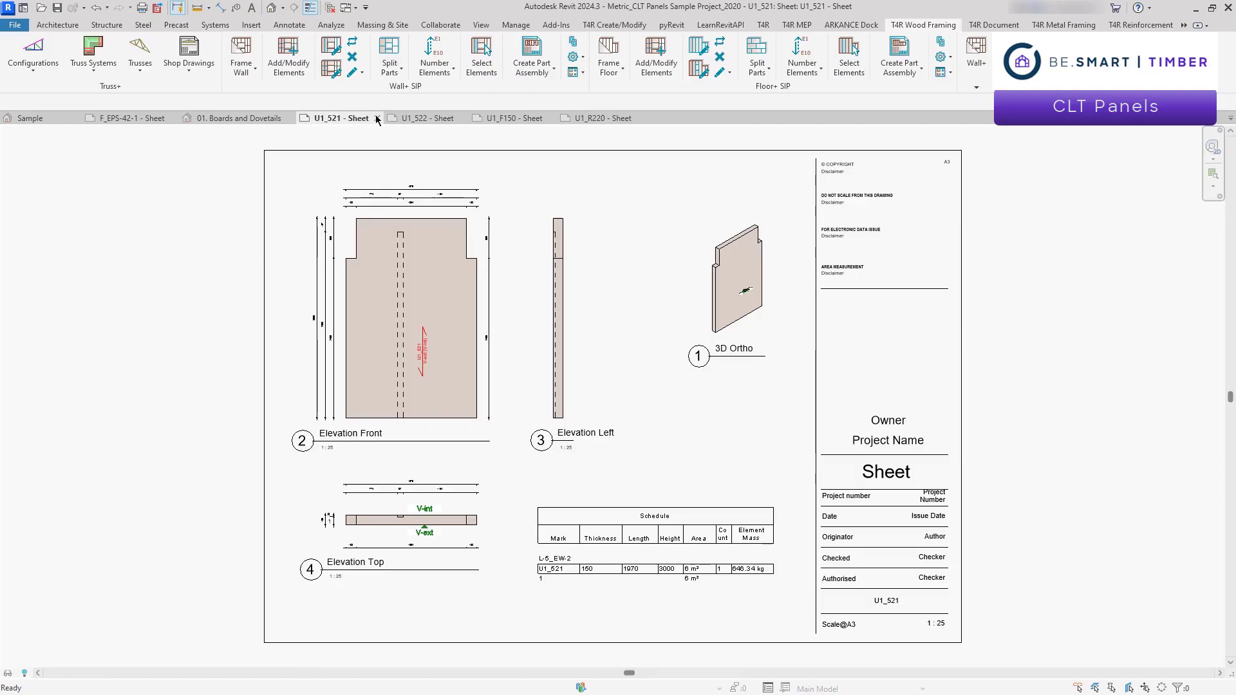
left_click(422, 118)
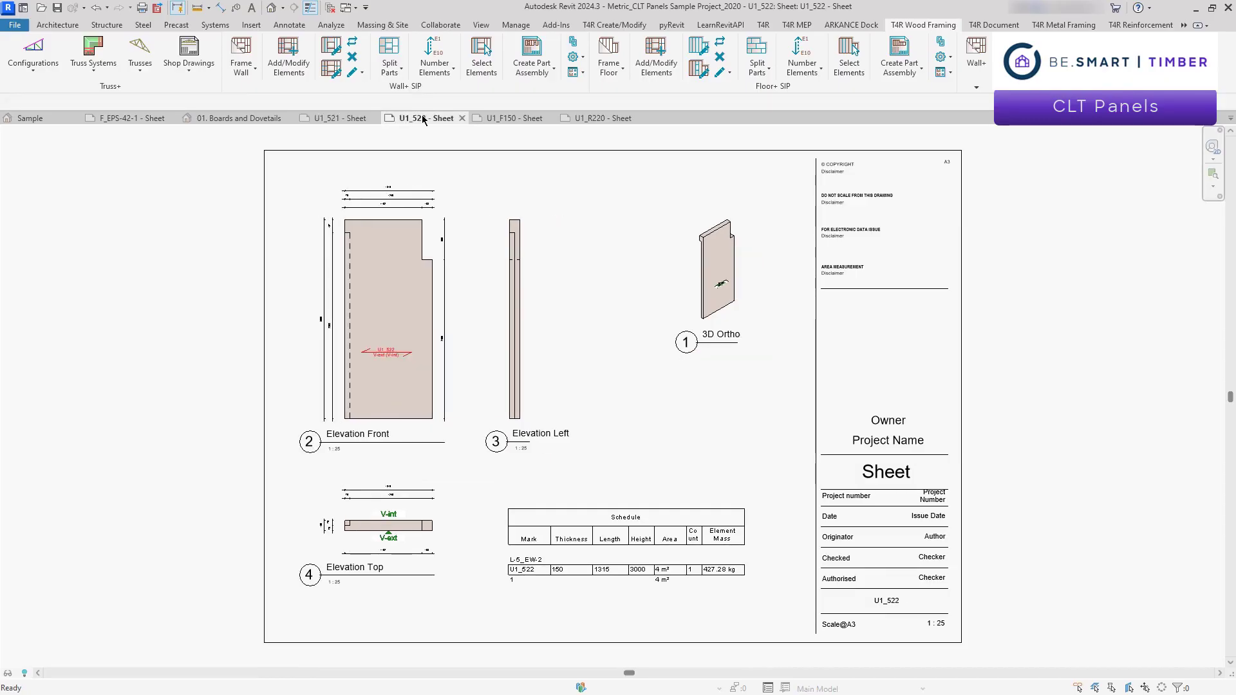
left_click(500, 119)
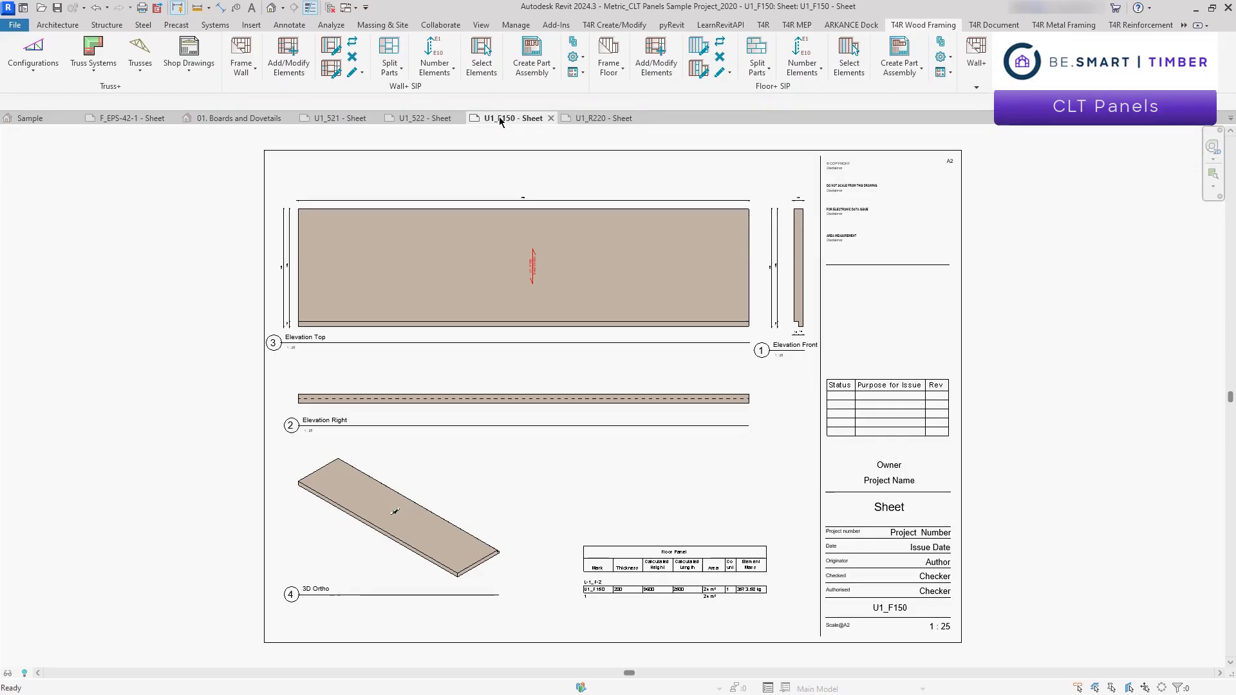